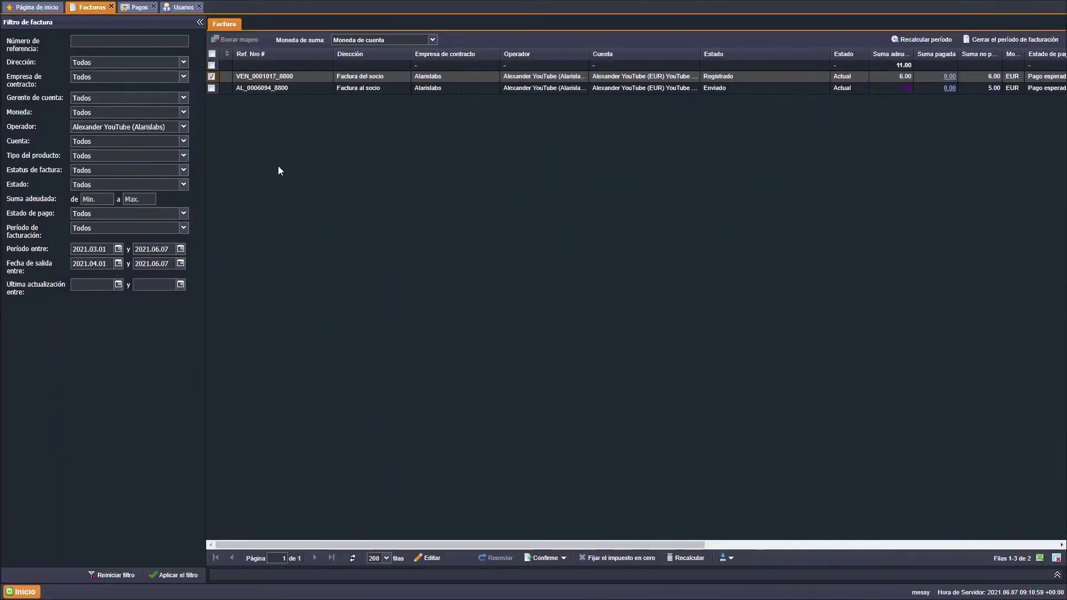
- Open invoice VEN_0001017_8800, check its forced-status options, and close it unchanged
double_click(426, 76)
left_click(551, 285)
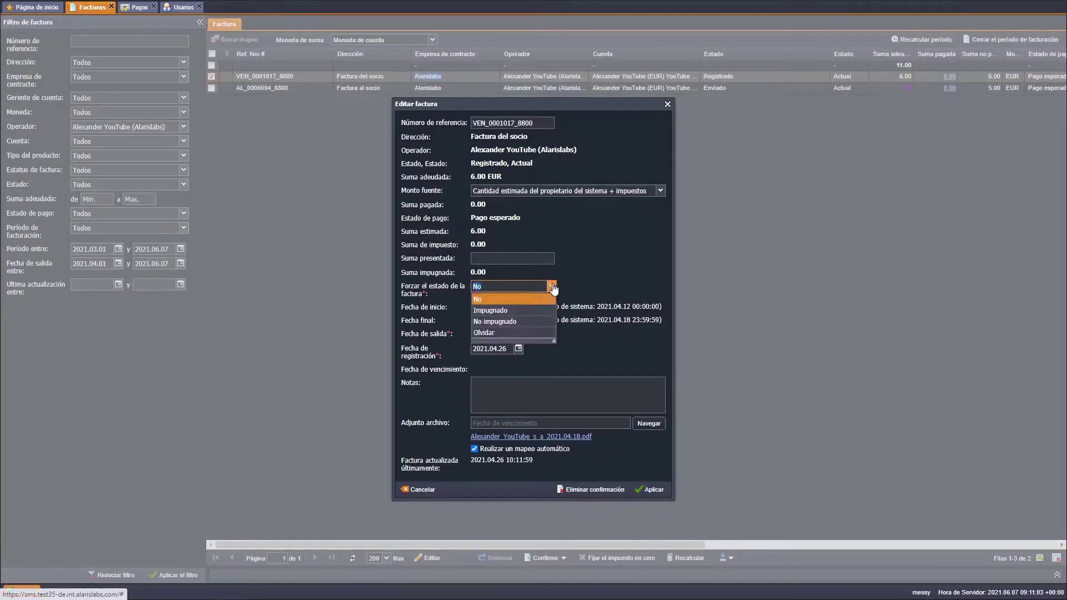
left_click(547, 333)
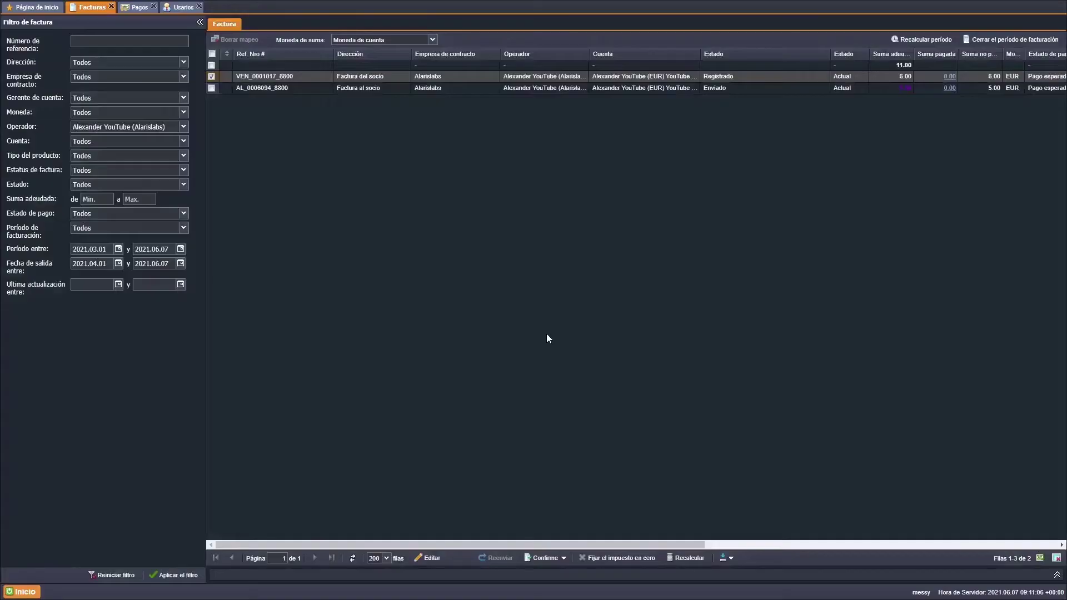
- Force invoice AL_0006094_8800's status to 'Deuda del cliente con el sistema'
double_click(529, 88)
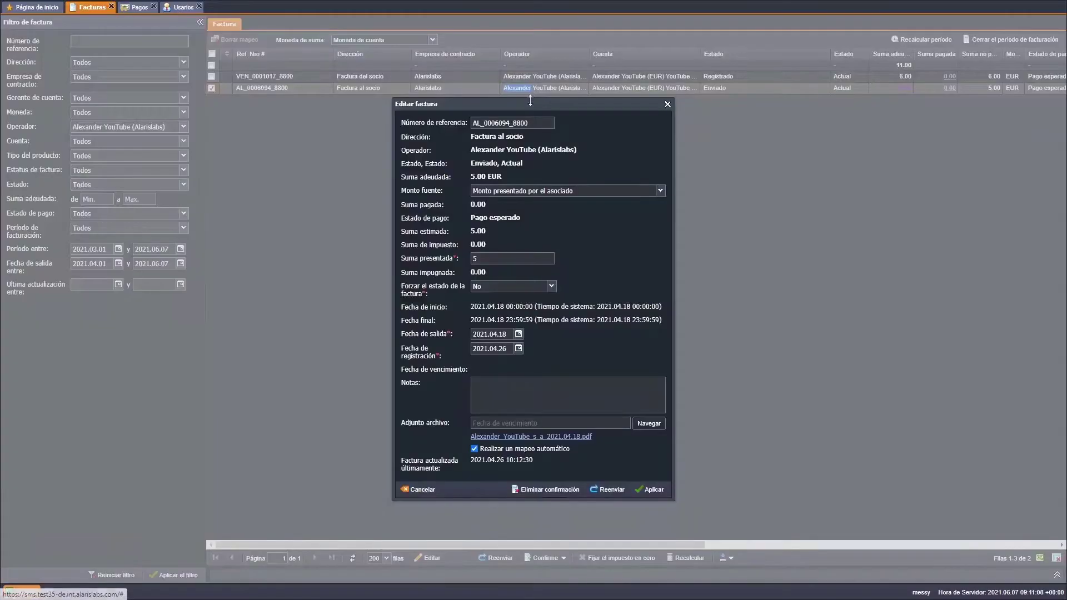
left_click(551, 286)
left_click_drag(553, 340, 581, 353)
left_click(574, 332)
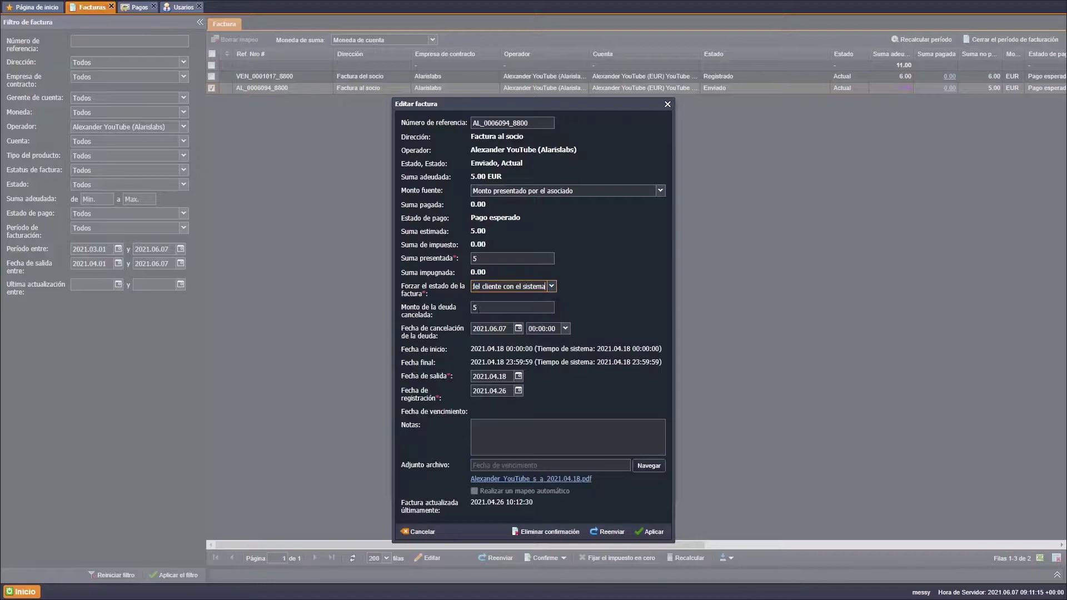
- Clear and retype the invoice's Monto de la deuda cancelada amount
left_click(476, 307)
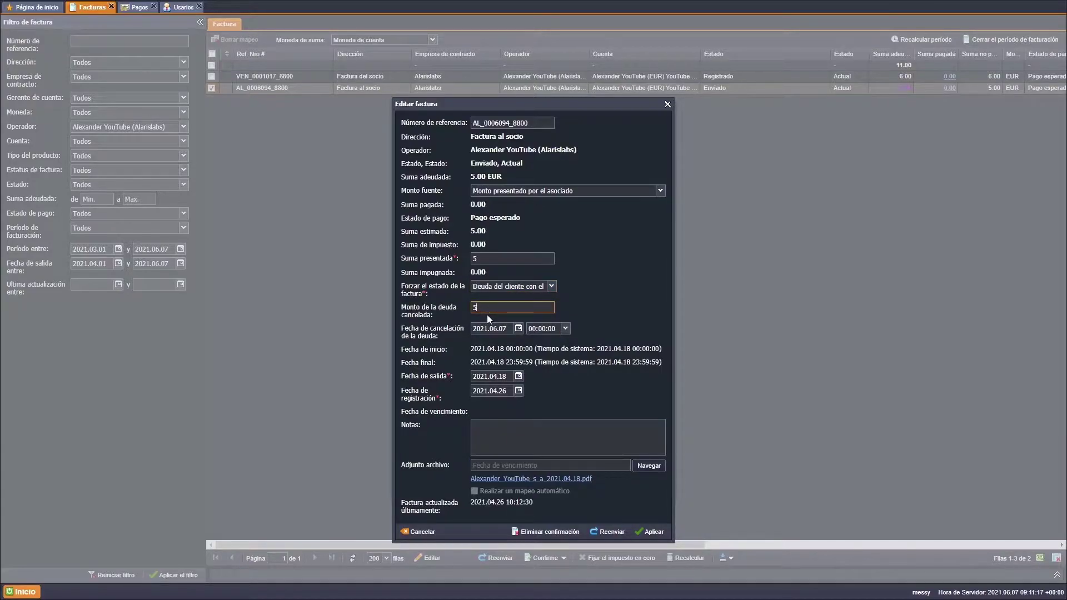
key("BackSpace")
type("45")
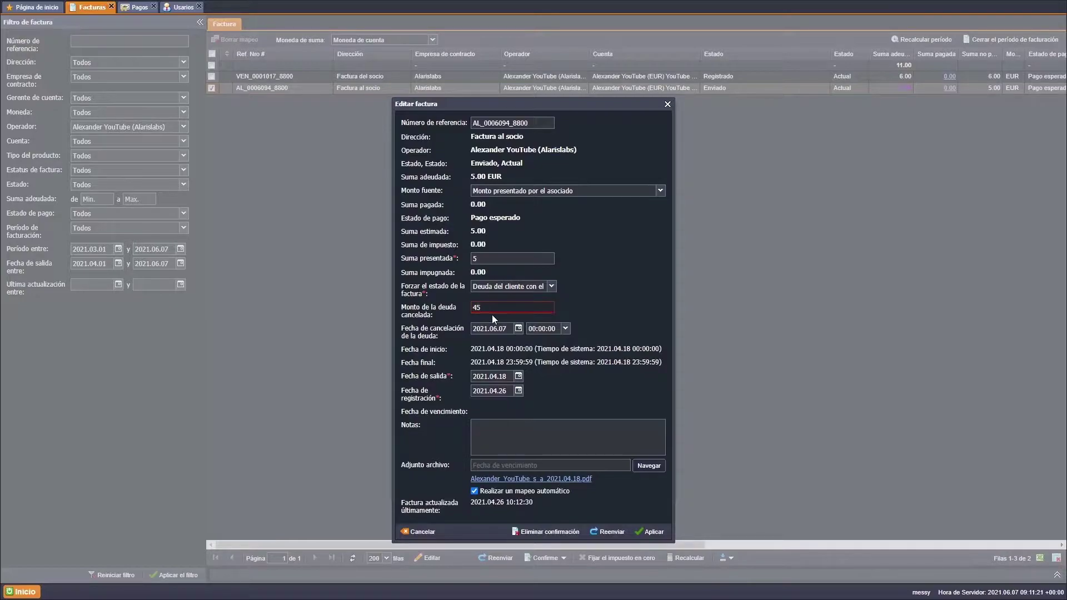
key("BackSpace")
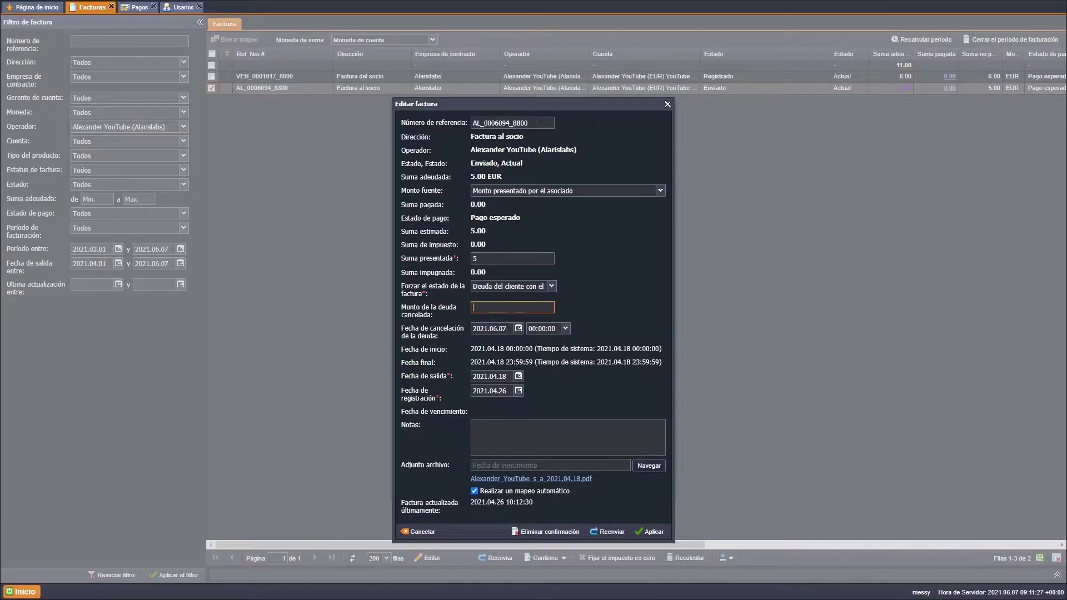
type("5")
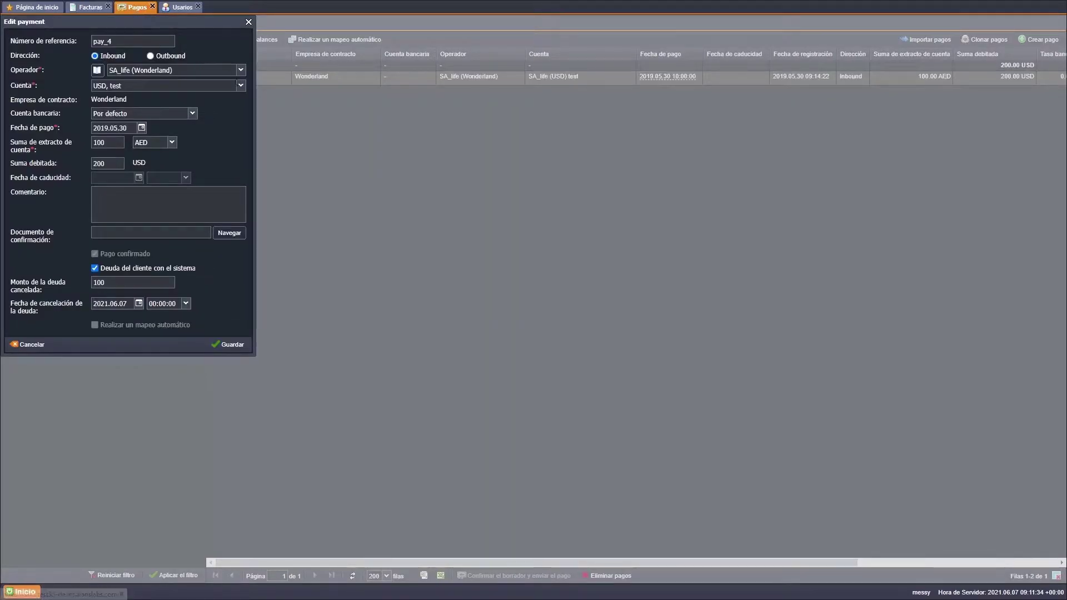
- Centre the Edit payment dialog, toggle customer debt off and back on, then go to Users
left_click_drag(204, 22, 665, 161)
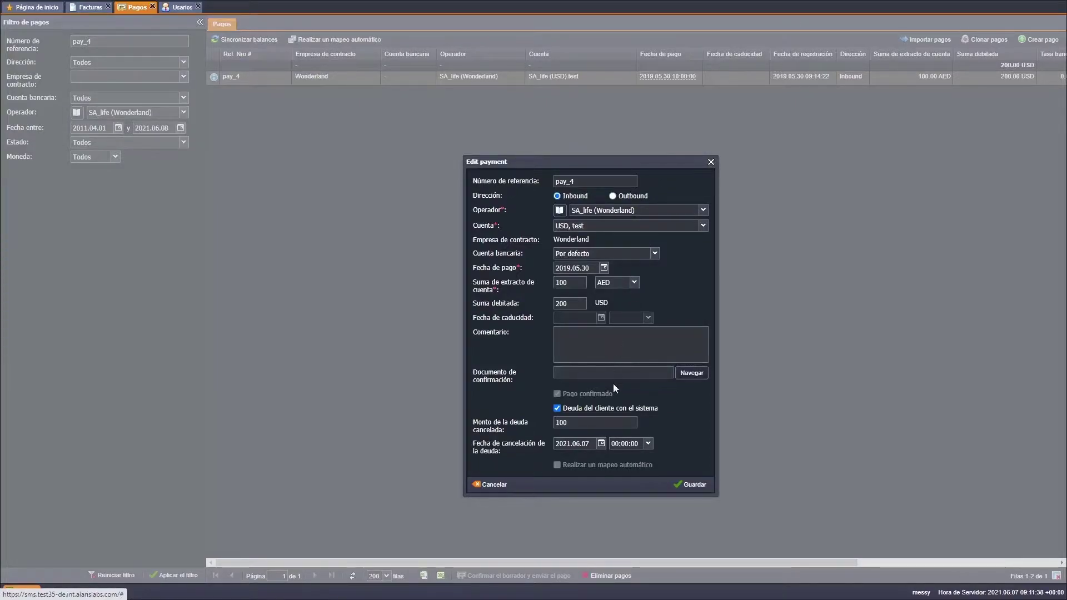
left_click(603, 408)
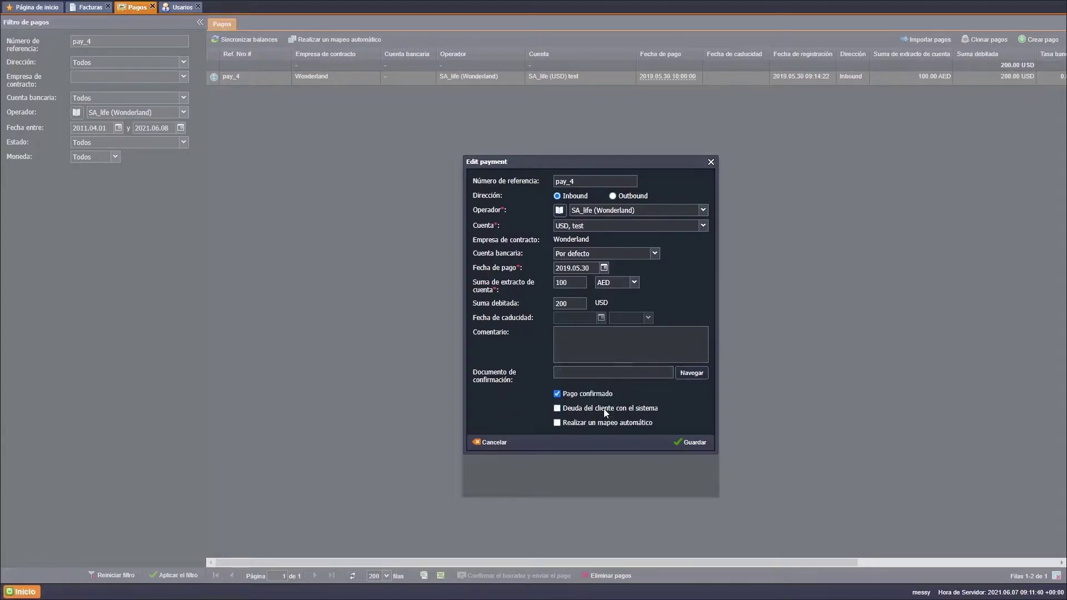
left_click(603, 408)
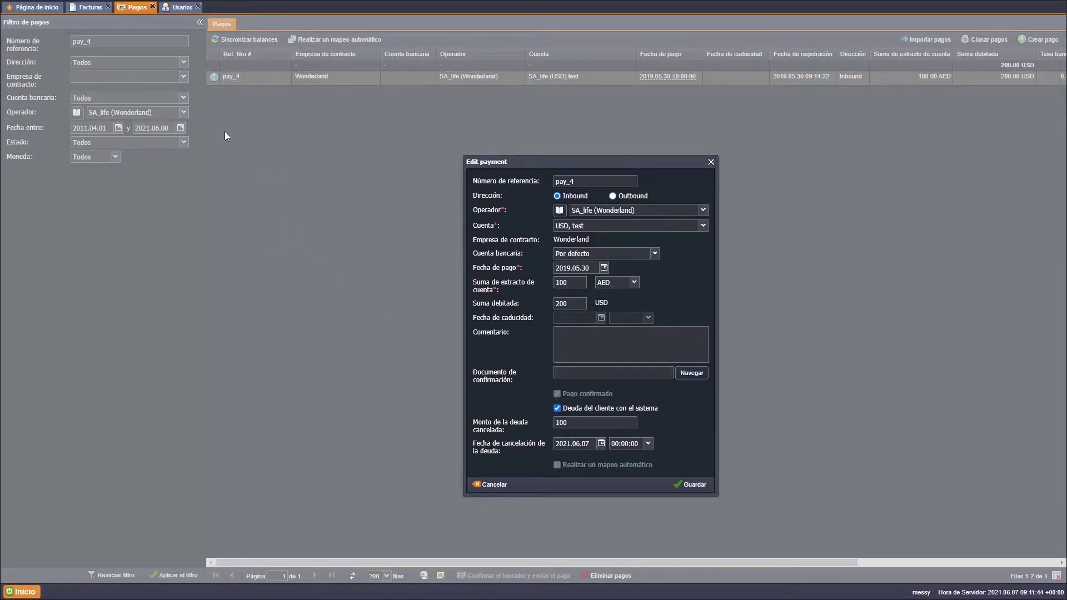
left_click(173, 10)
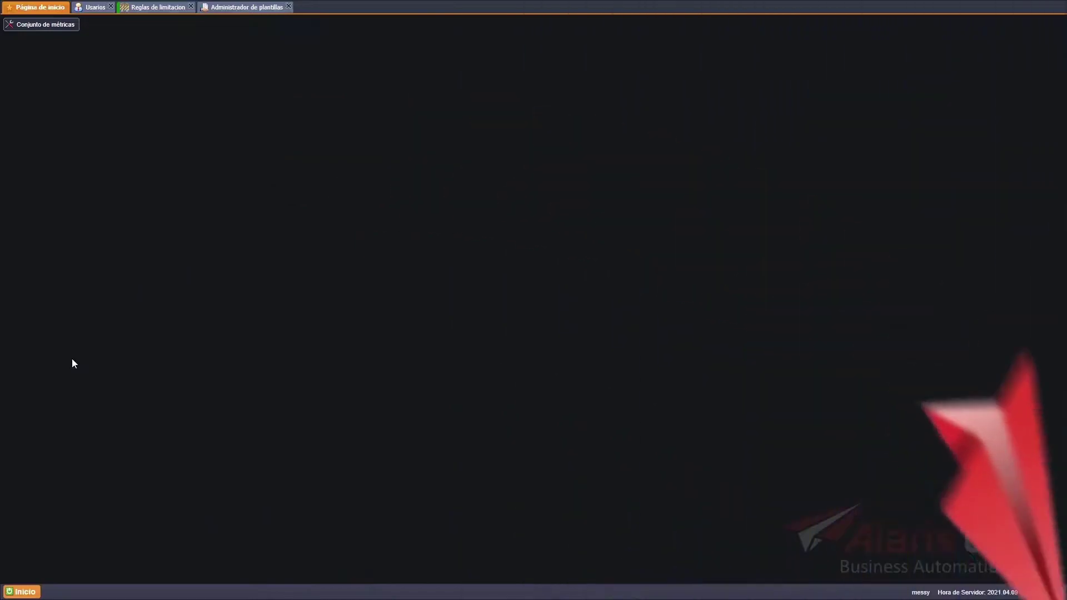
- Open the Reglas de limitacion page from Inicio > SMS > Enrutamiento
left_click(28, 590)
mouse_move(34, 516)
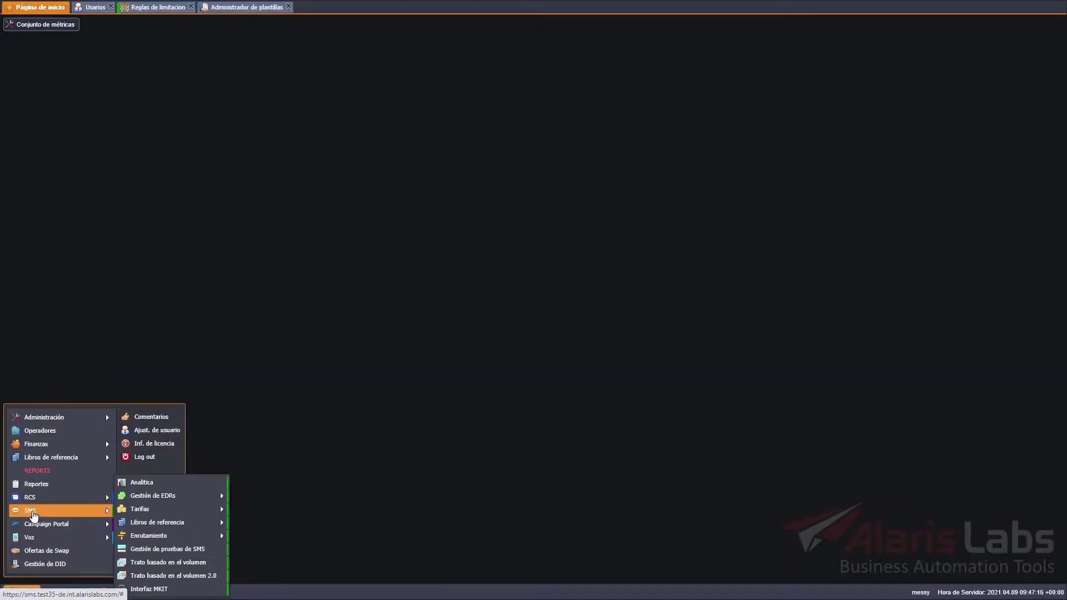
mouse_move(189, 543)
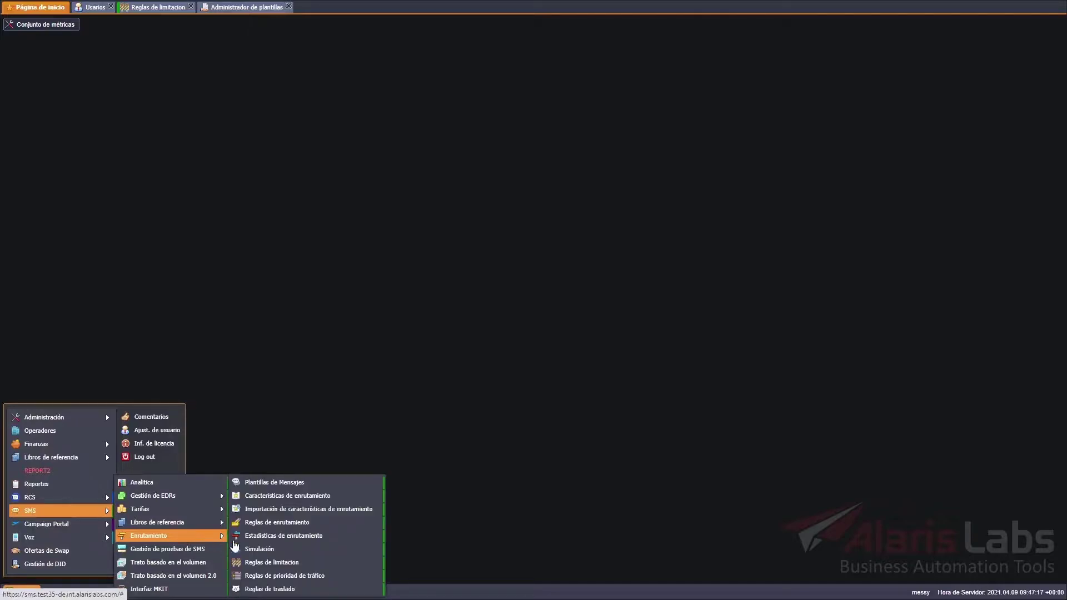
left_click(348, 564)
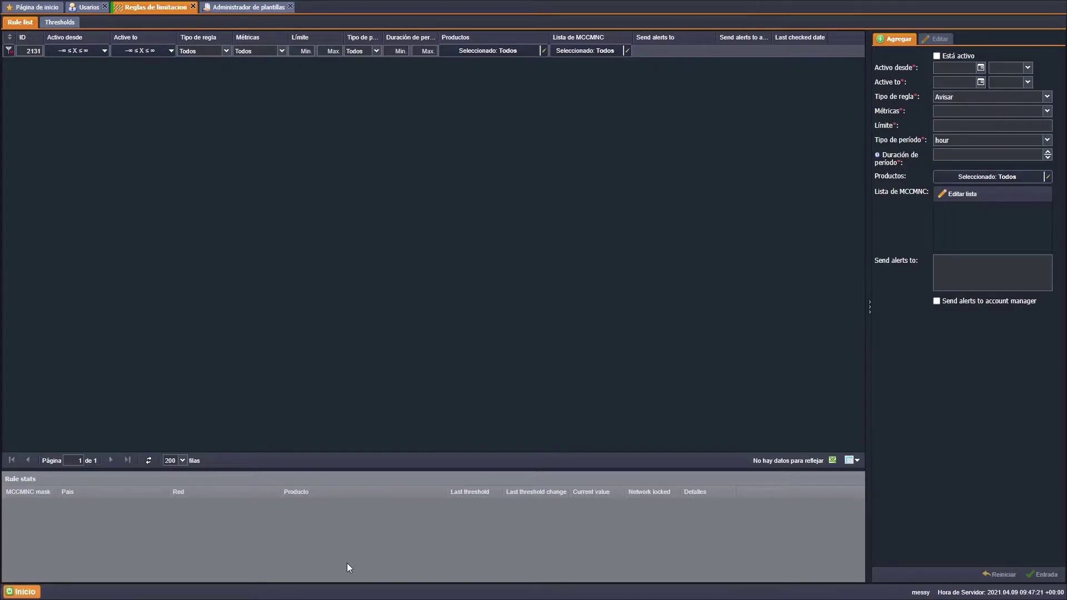
left_click(32, 583)
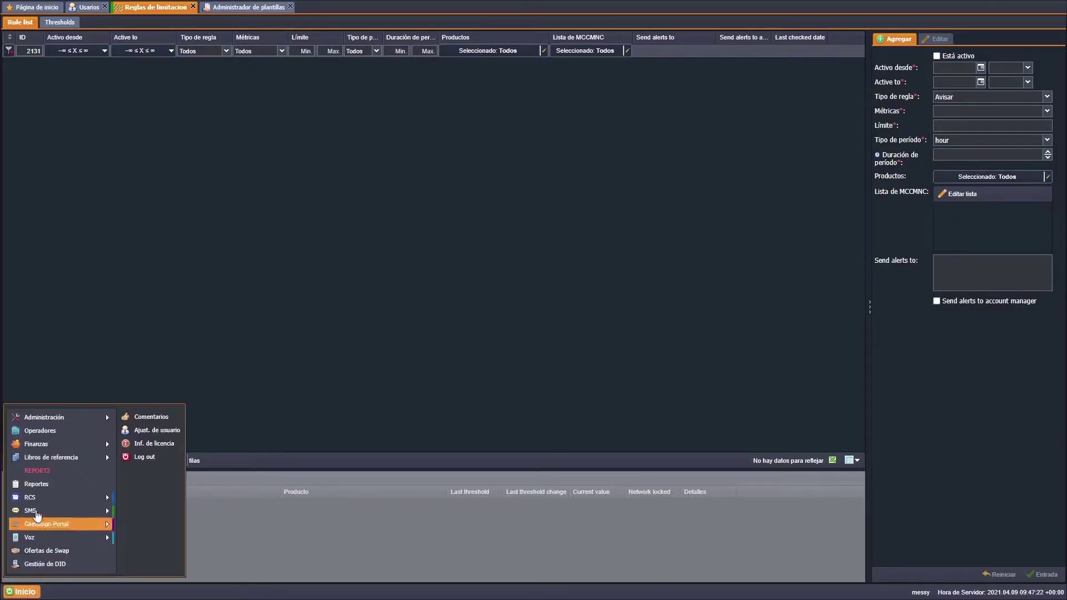
mouse_move(53, 420)
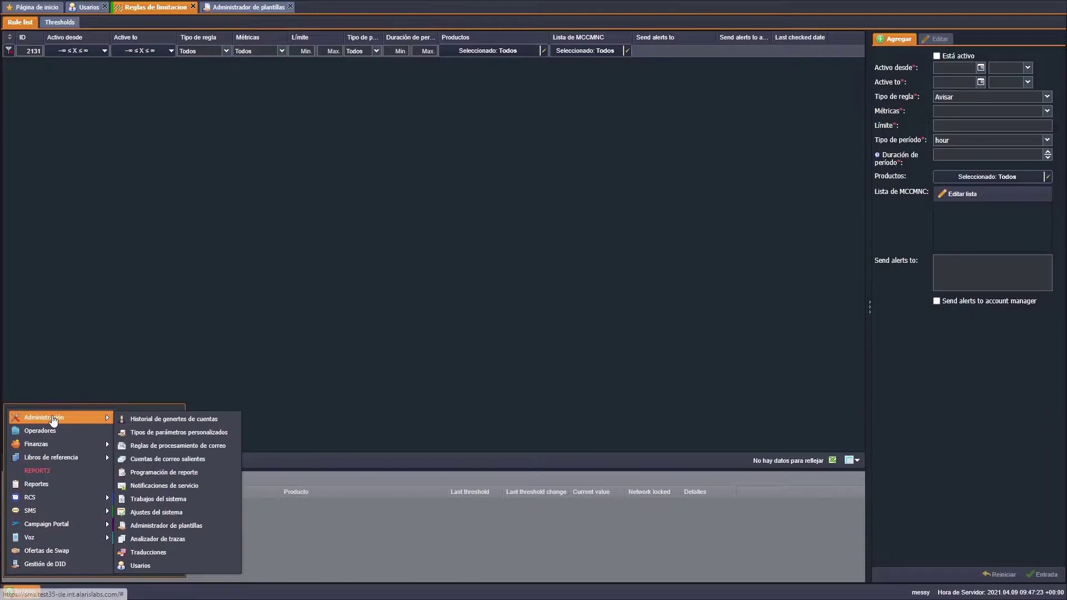
- On the Users page, tick the 'Reglas de limitación de SMS' permission for the system-owner user
left_click(176, 565)
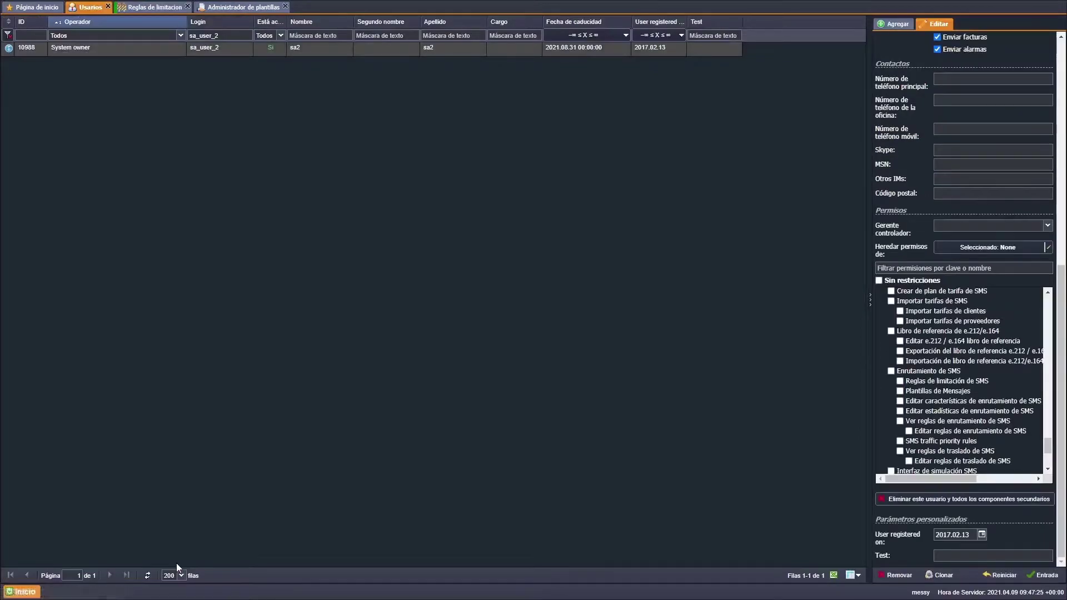
left_click(899, 380)
left_click(29, 590)
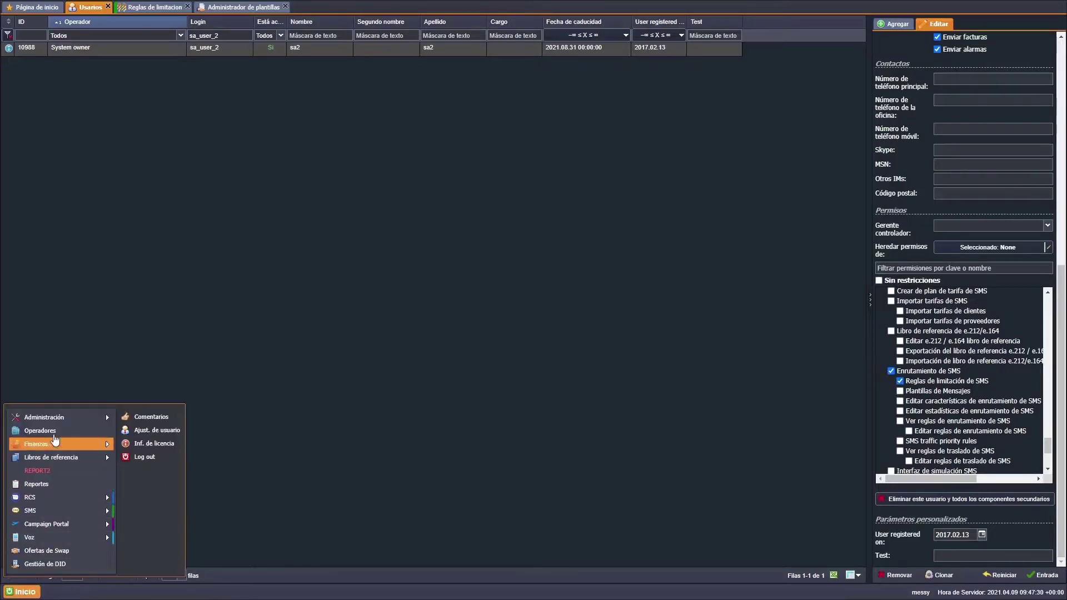
mouse_move(58, 420)
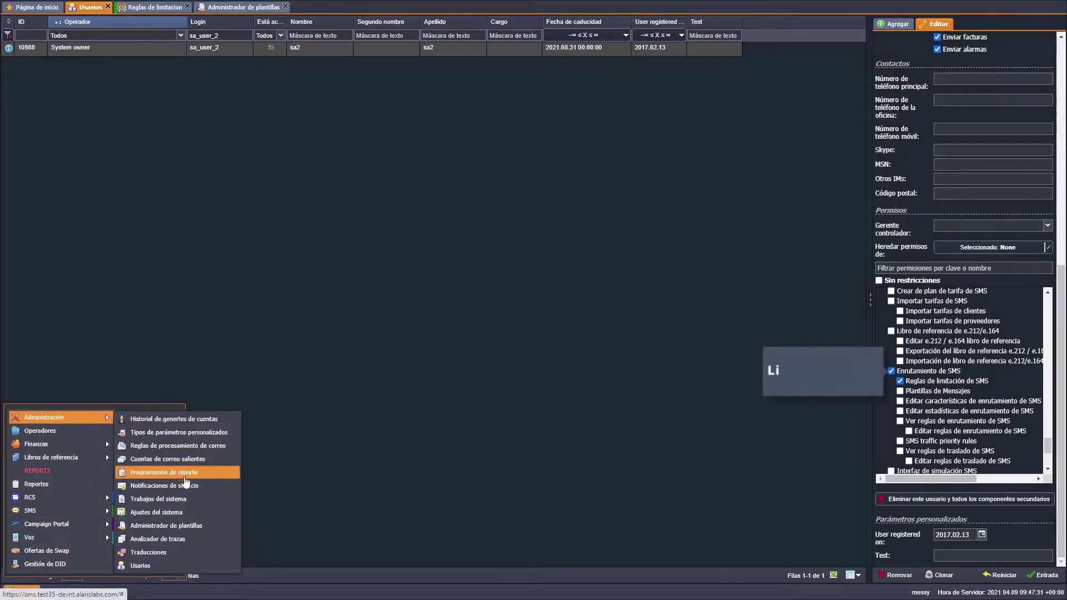
- View the SMS limitation alert letter template in Administrador de plantillas, then return to Reglas de limitacion
left_click(195, 527)
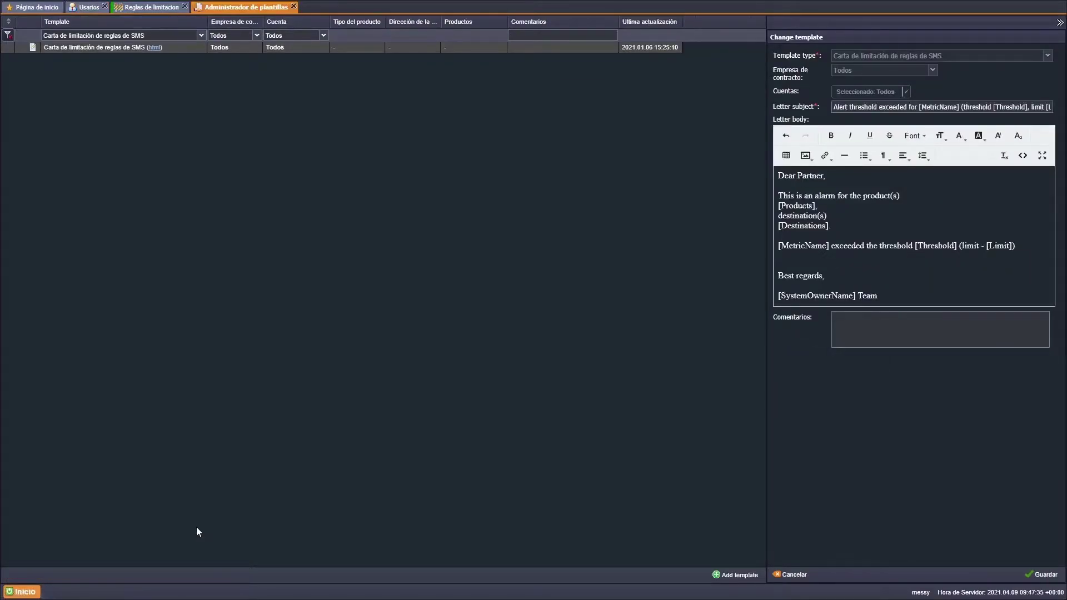
left_click(148, 15)
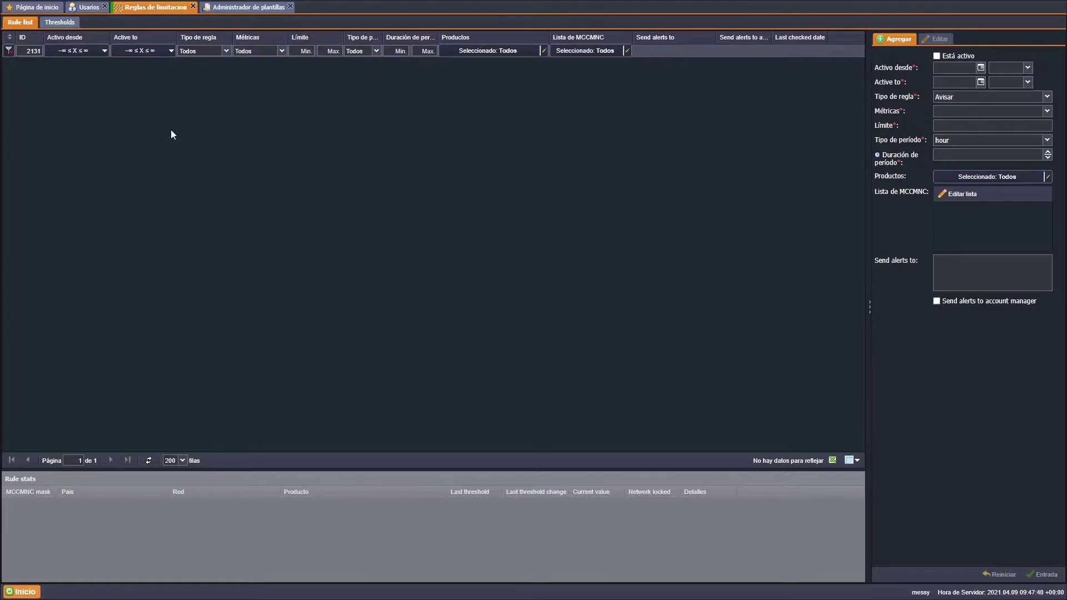
- Step through Cost, Attempts, ASR and Average Delivery Rate thresholds to Margin (10, 20, 30, 50, 75)
left_click(68, 25)
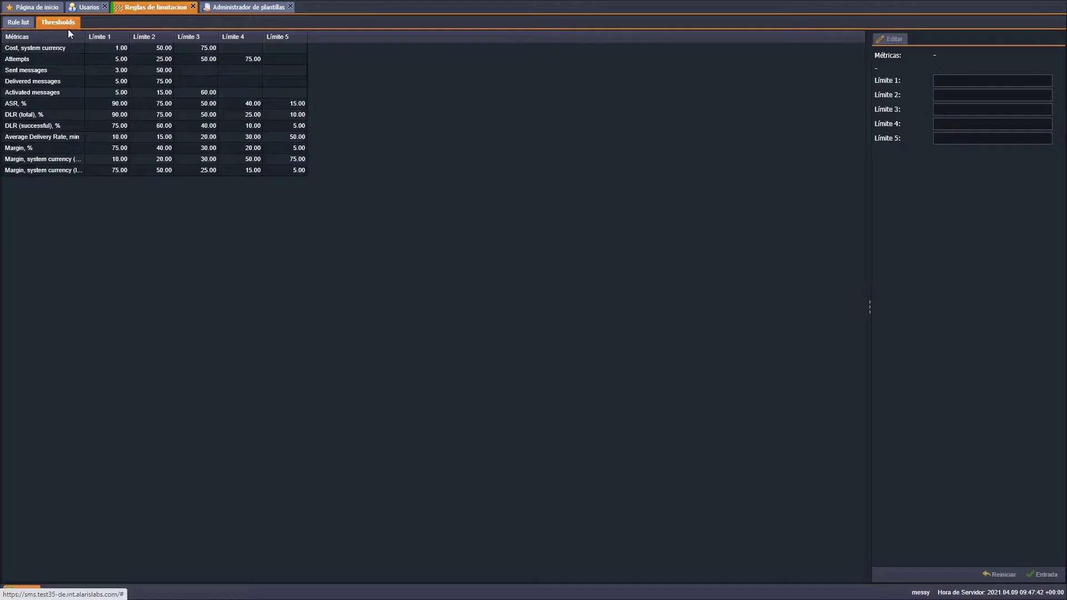
left_click(68, 47)
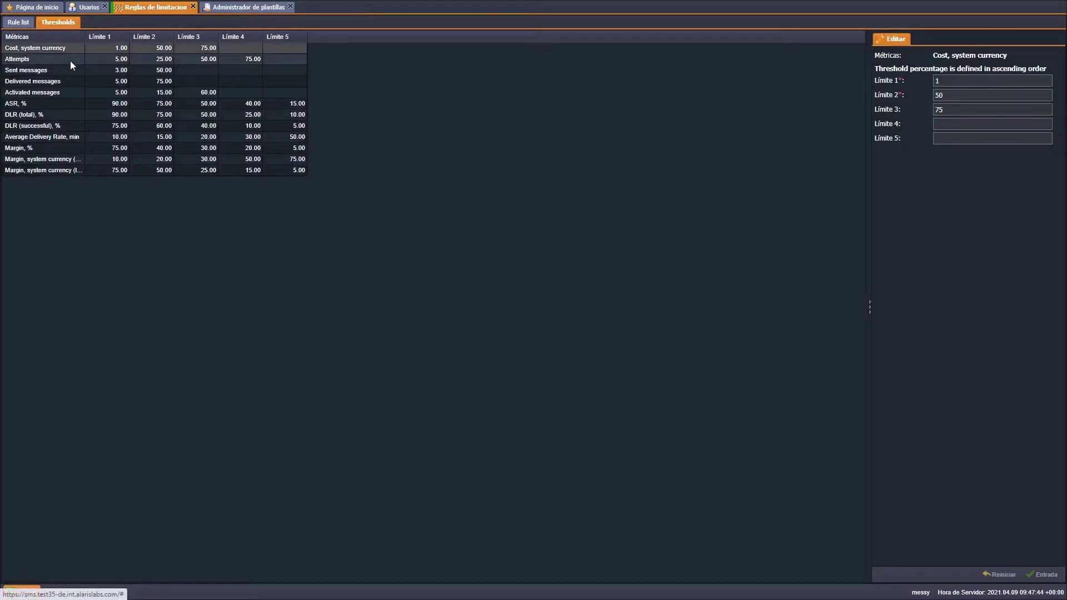
left_click(70, 61)
left_click(78, 103)
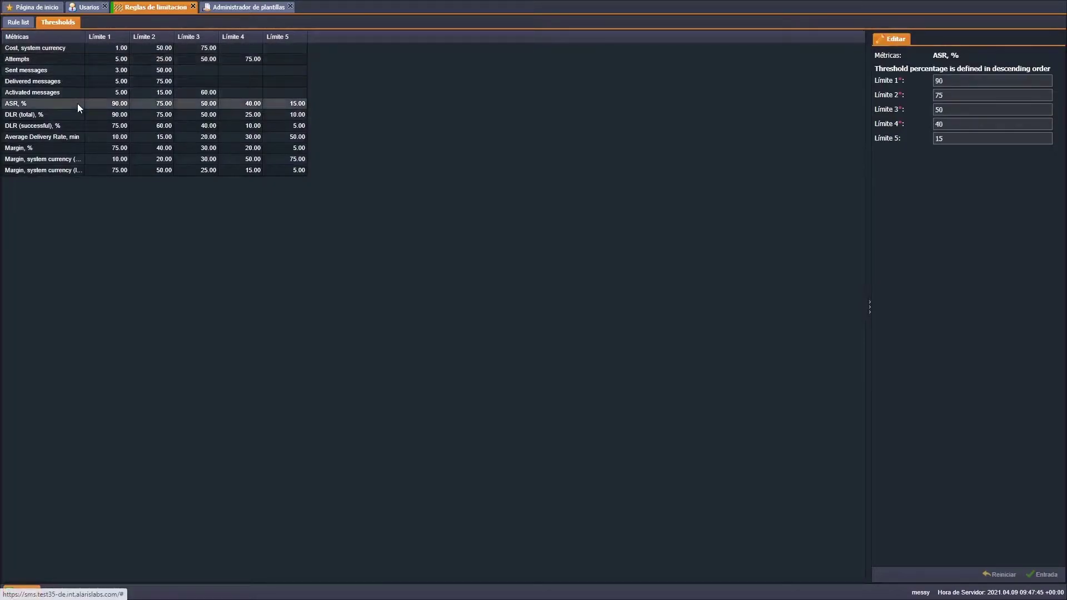
left_click(82, 134)
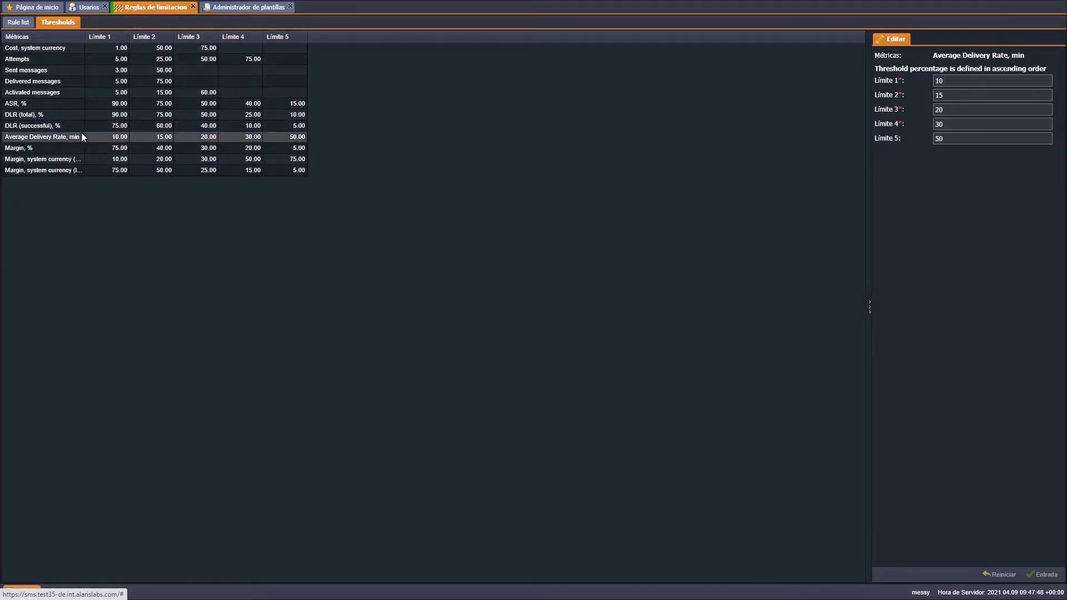
left_click(81, 157)
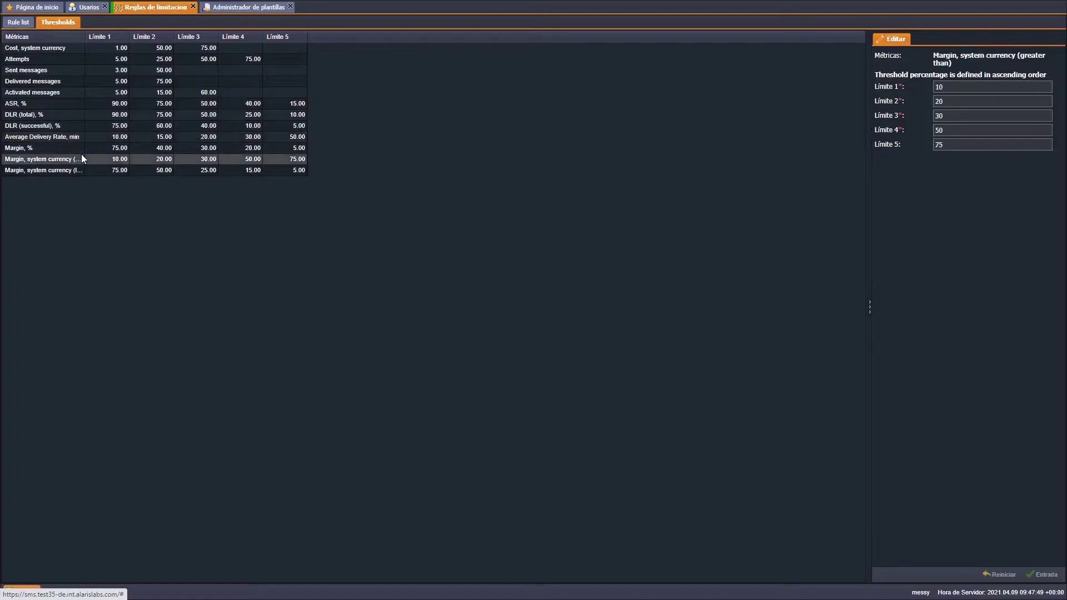
- Mark the new rule active, running from 2021.04.01 to 2021.05.01
left_click(24, 25)
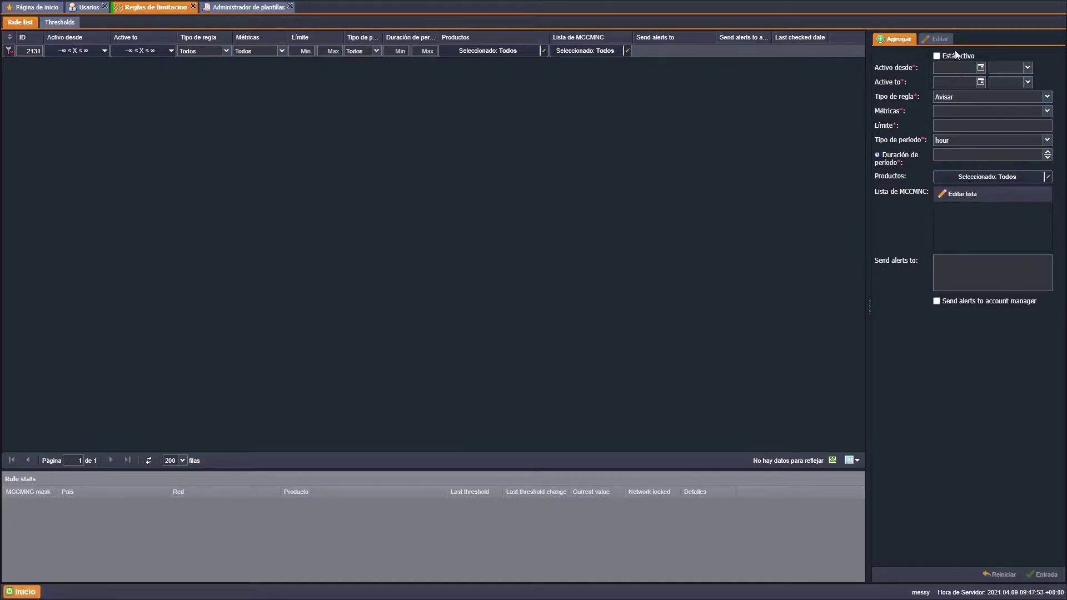
left_click(937, 56)
left_click(979, 69)
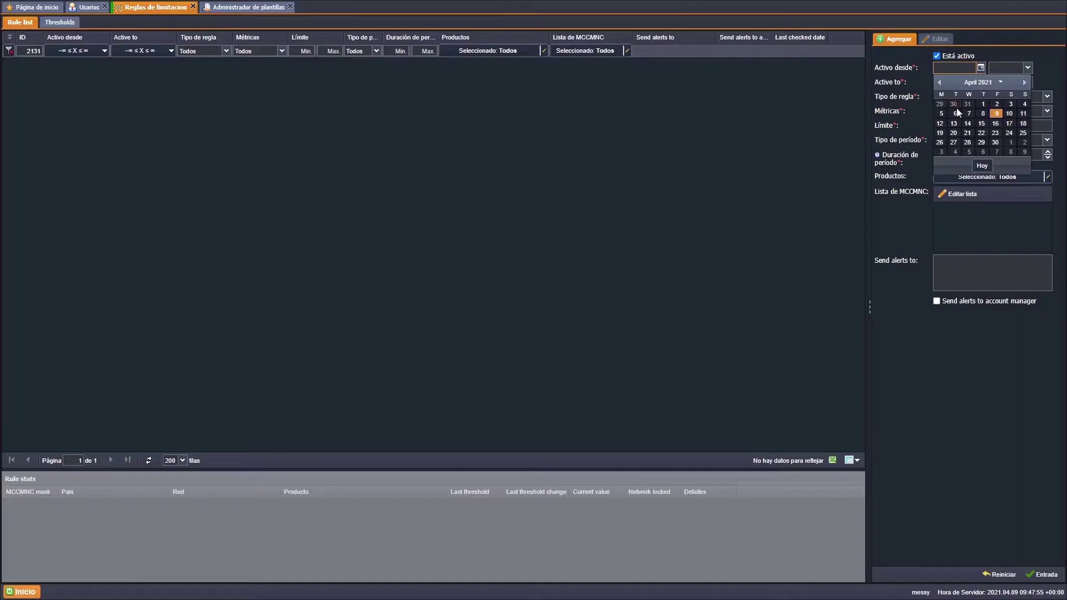
left_click(981, 105)
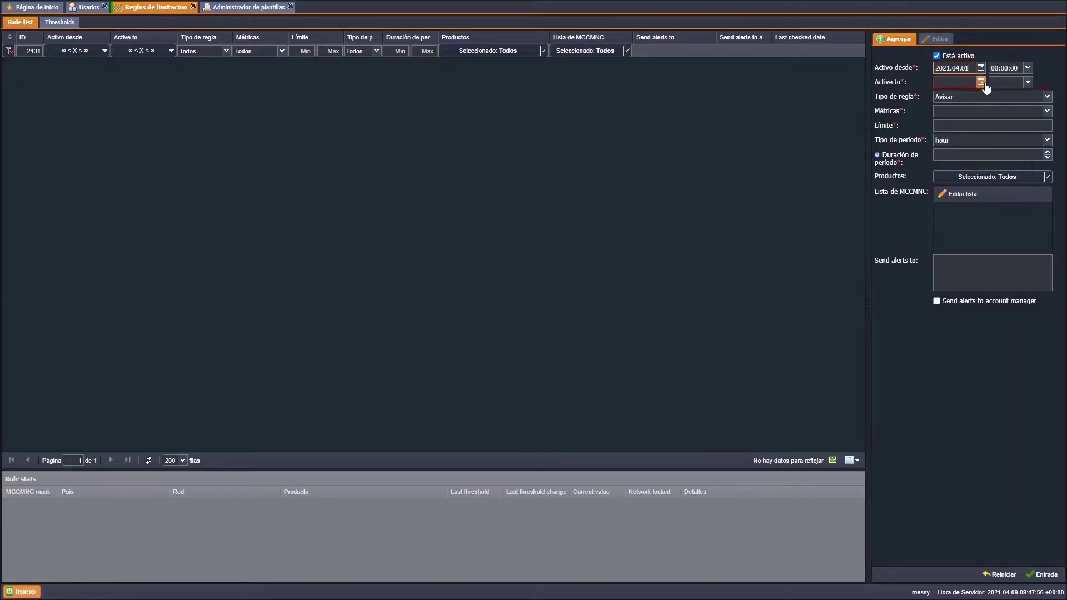
left_click(980, 82)
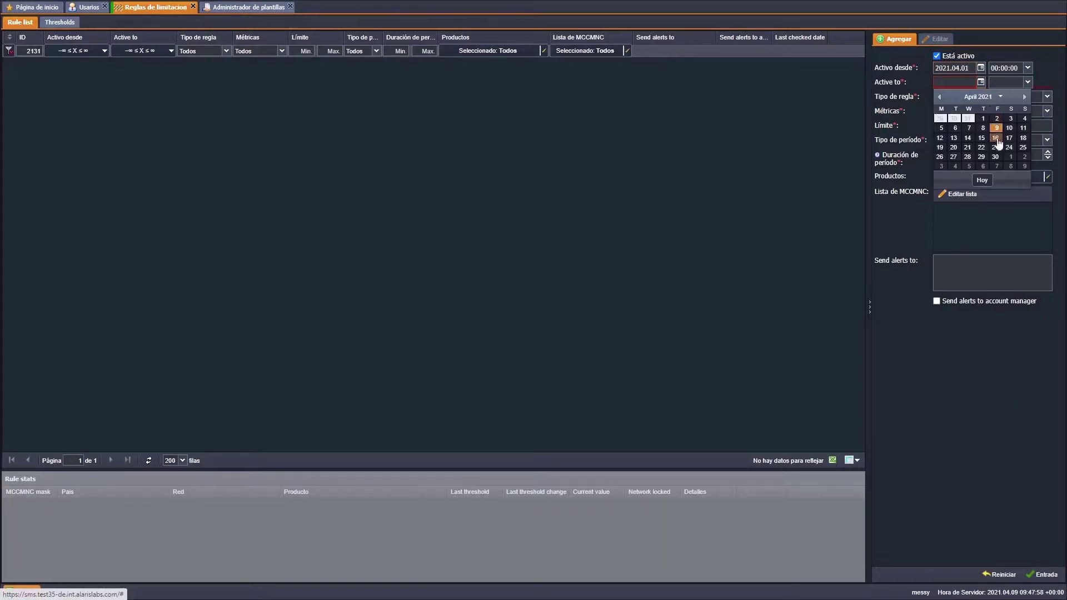
left_click(1009, 158)
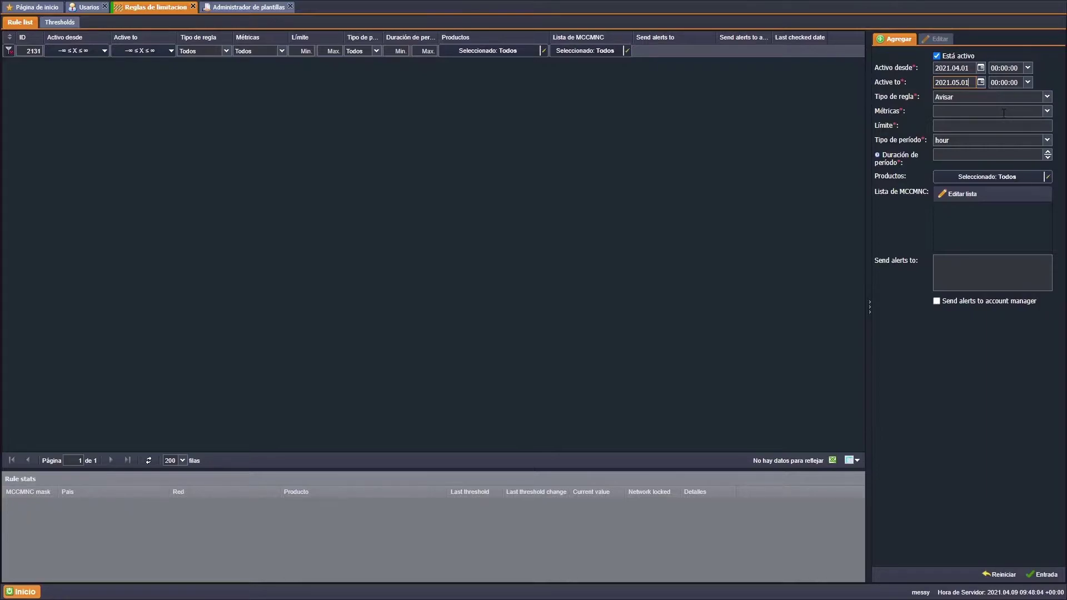
- Browse the metric and period-type lists without changing them, keeping the period as hour
left_click(1003, 112)
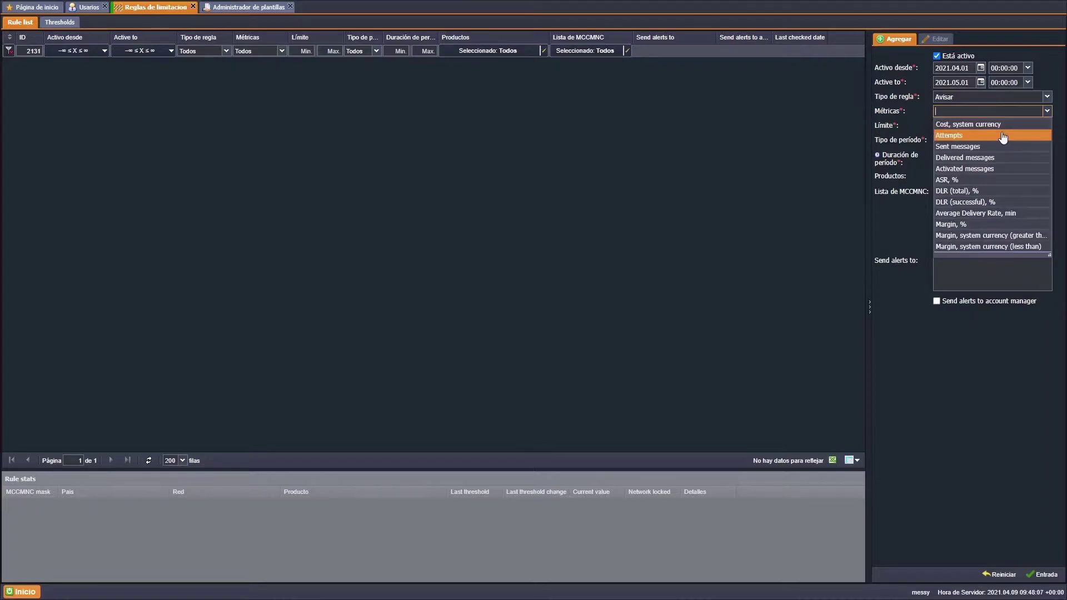
left_click(900, 202)
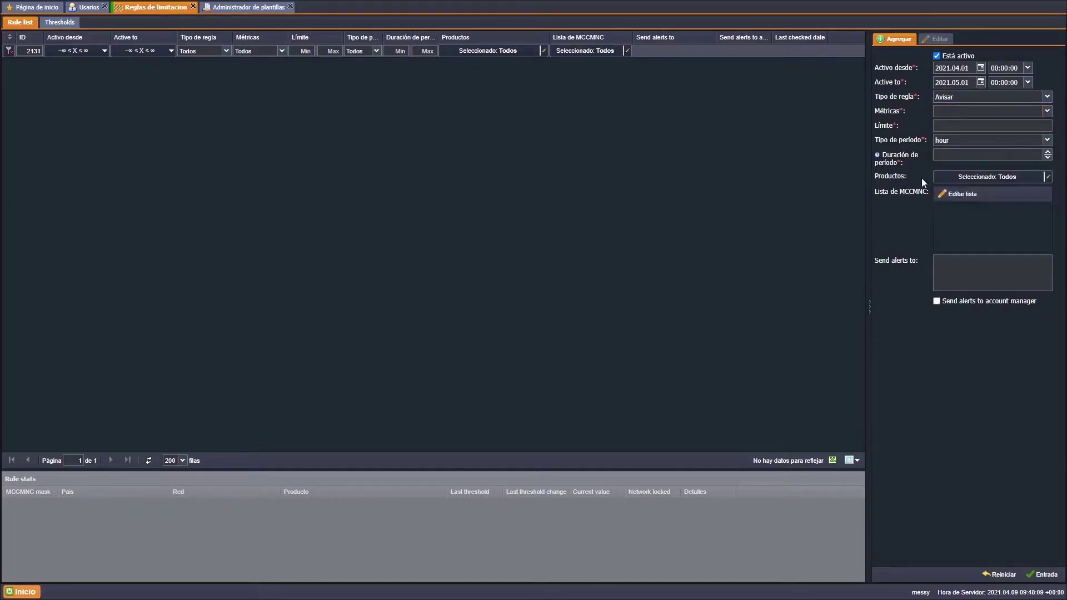
left_click(989, 142)
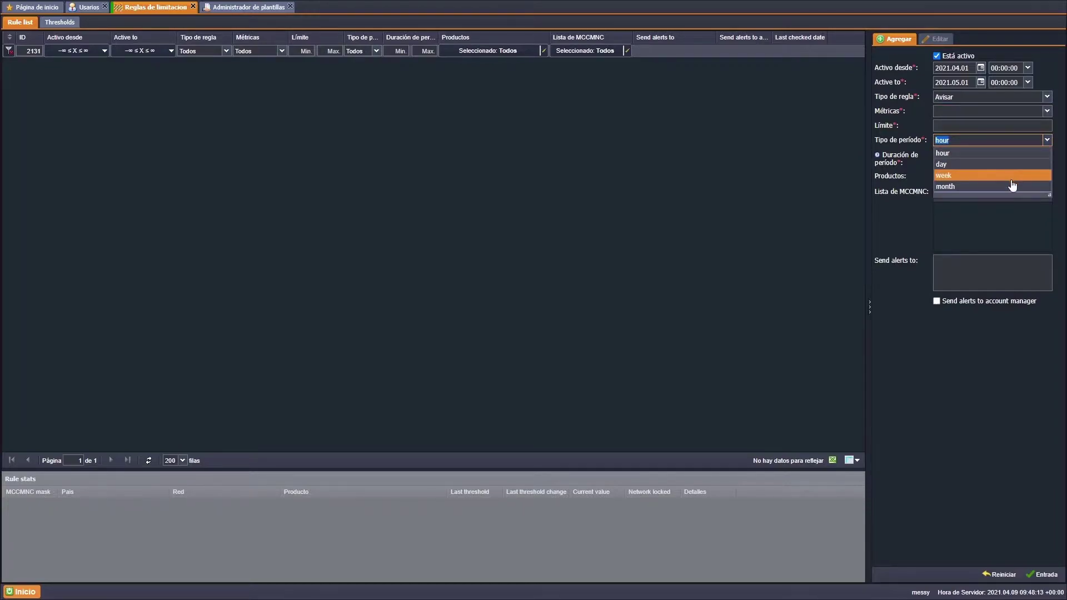
left_click(908, 232)
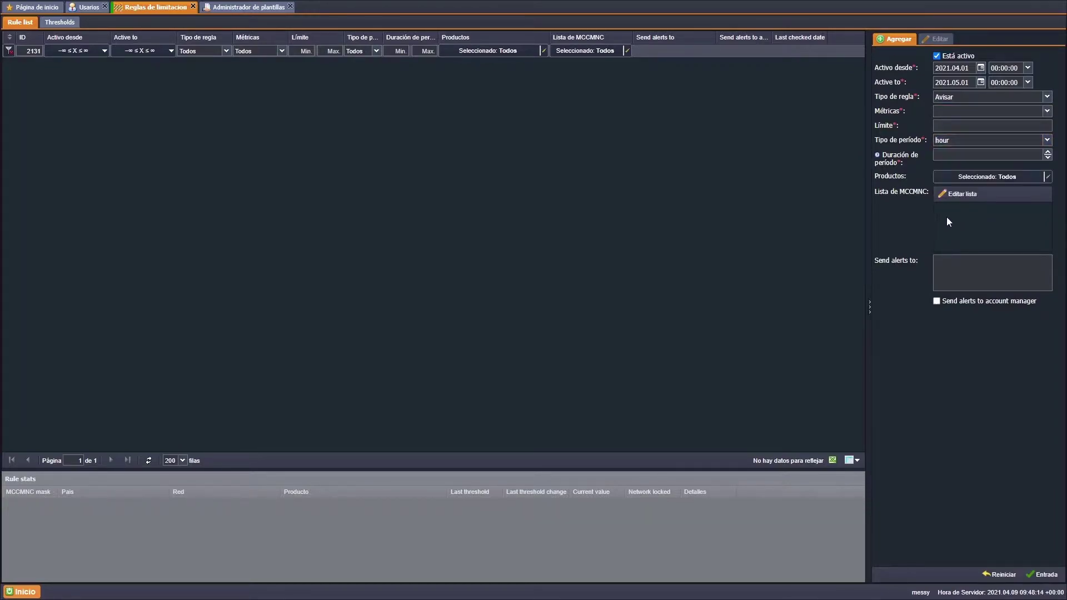
left_click(962, 157)
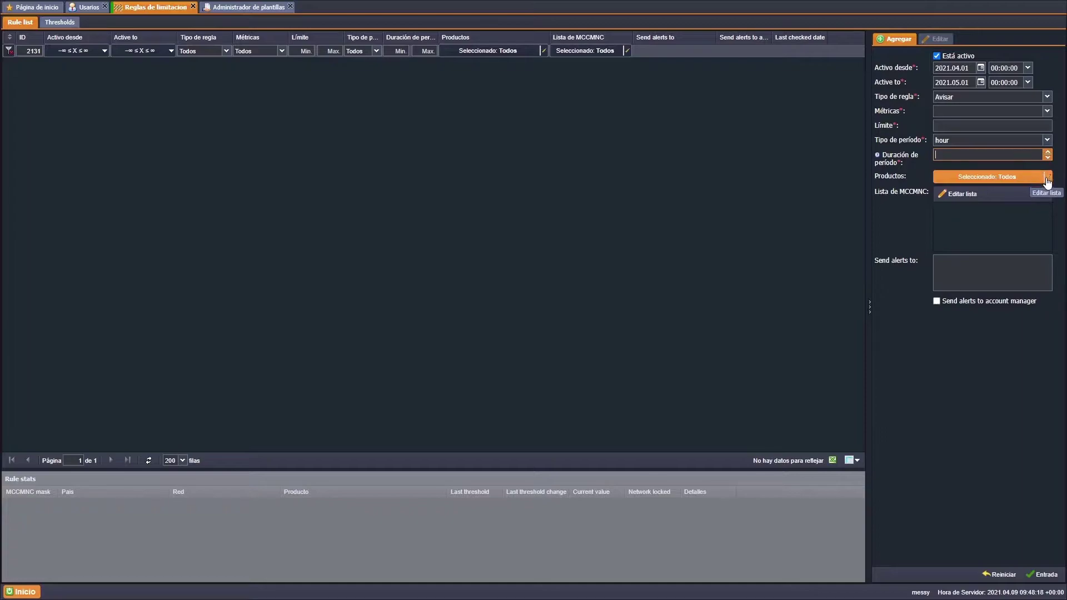
left_click(966, 193)
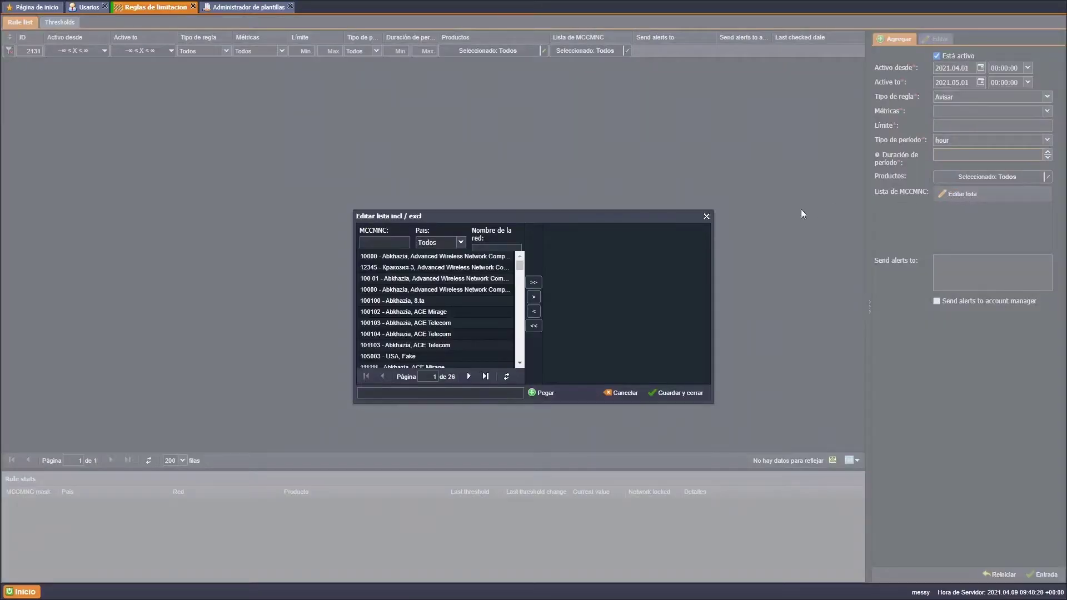
- Include 100102 - Abkhazia, ACE Mirage in the MCCMNC list and enter the alert recipient's e-mail address
double_click(458, 316)
left_click(698, 387)
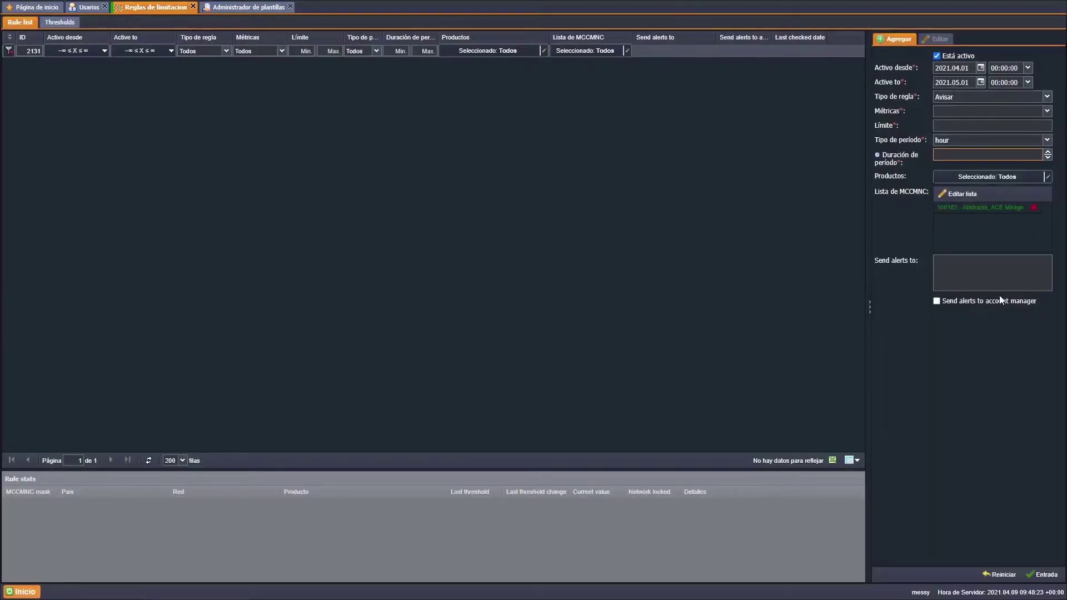
left_click(996, 278)
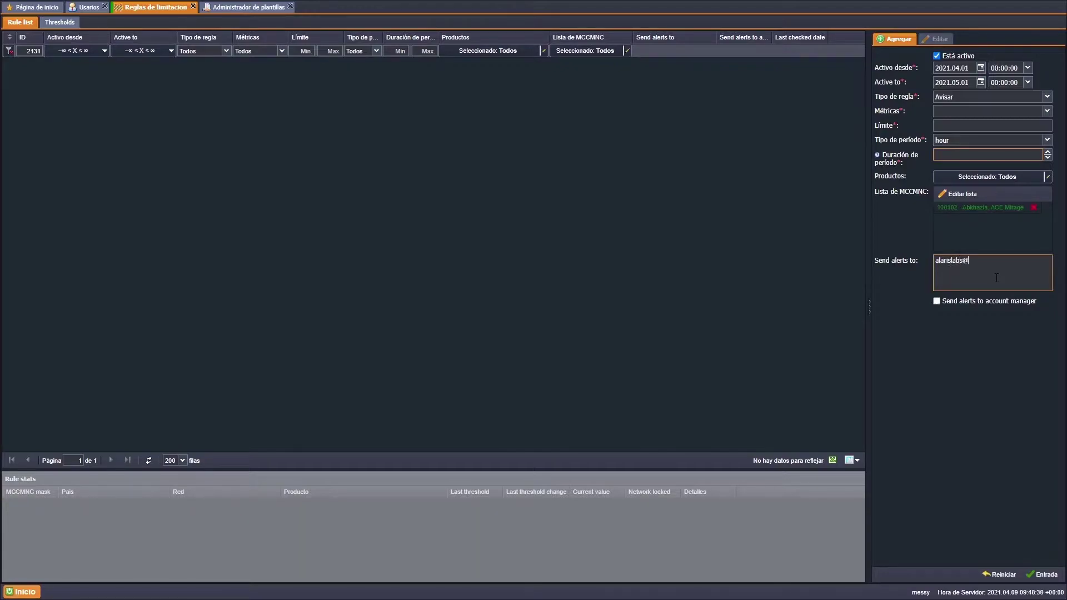
- Pick Attempts from the Métricas dropdown as the rule's metric
left_click(953, 113)
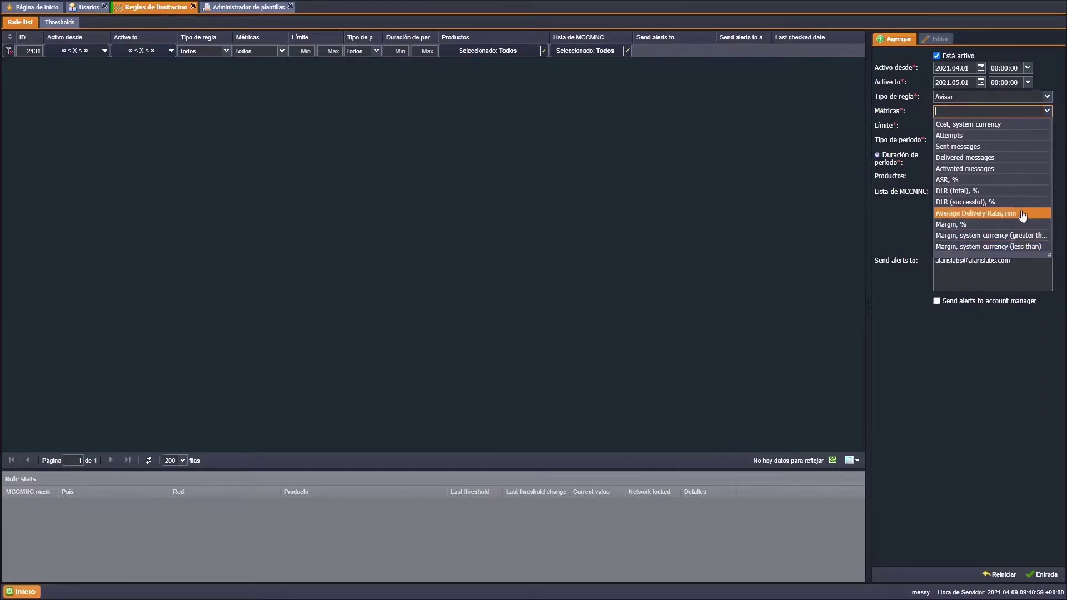
left_click(1020, 136)
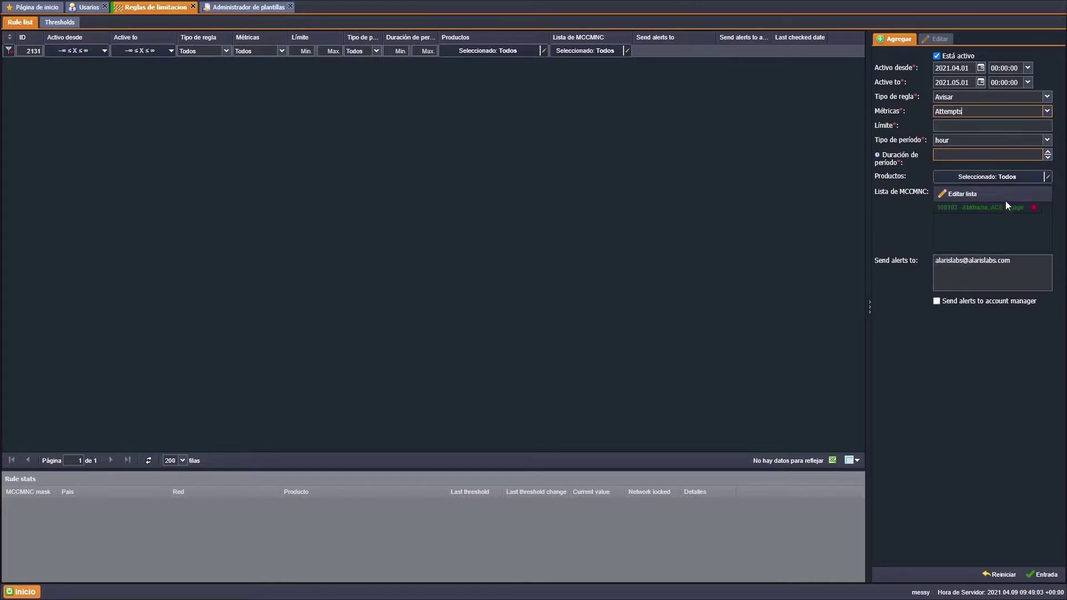
- Add the 250* mask to the rule's included MCCMNC list and save it
left_click(984, 194)
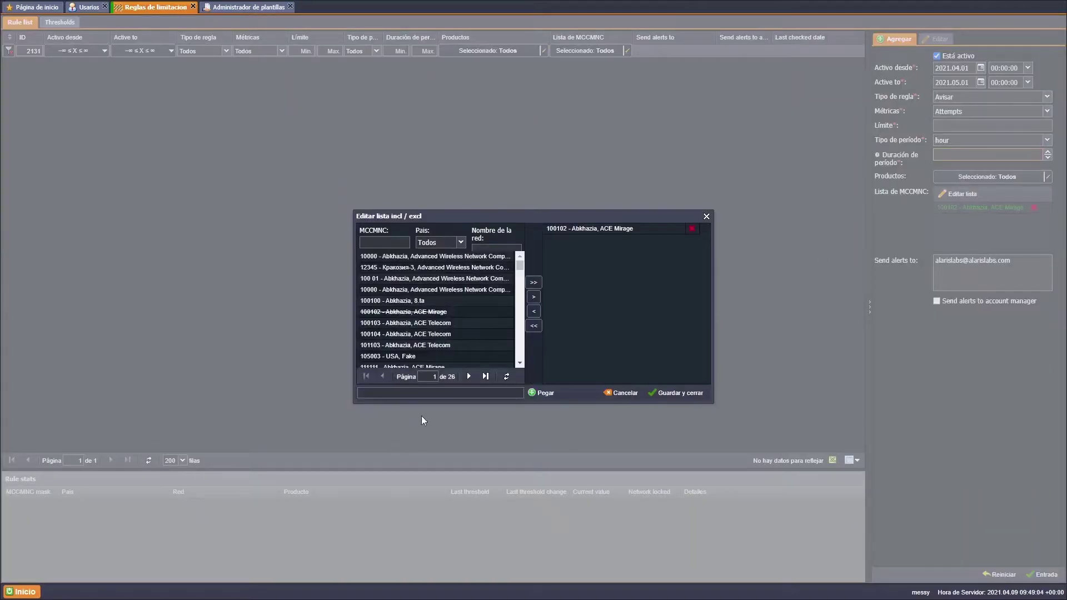
left_click(429, 394)
type("250")
type("1")
left_click(539, 393)
left_click(679, 393)
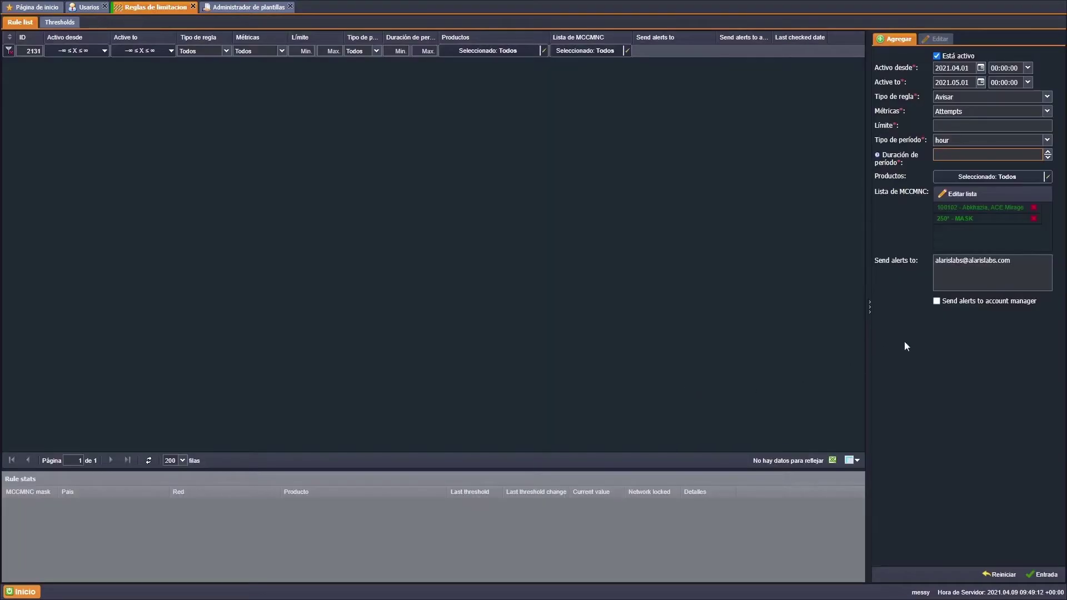
- Also alert the account manager, and set the period to week with duration 3
left_click(974, 304)
left_click(995, 154)
left_click(1014, 142)
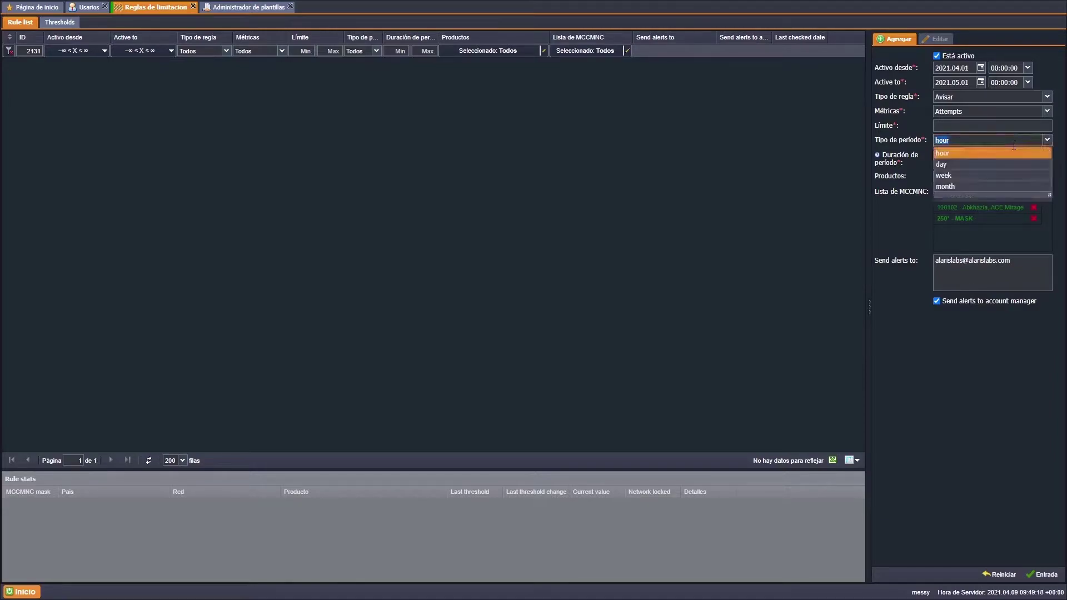
left_click(1014, 176)
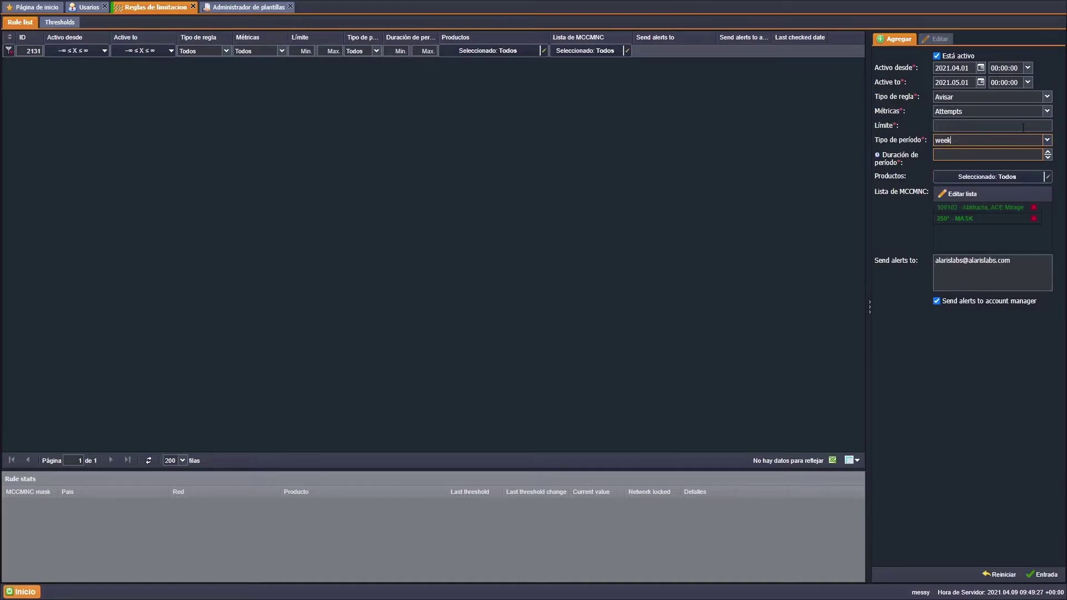
left_click(1047, 152)
left_click(1031, 127)
- Enter 15 as the throttling rule's limit
type("15")
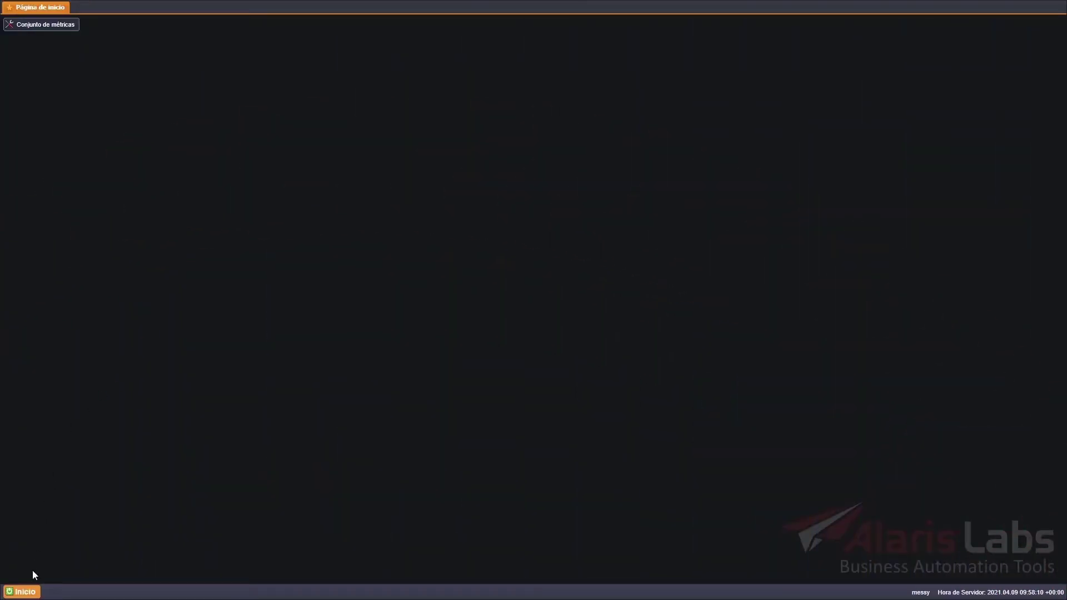
- Go to the traffic priority rules page from the main application menu
left_click(21, 591)
mouse_move(59, 510)
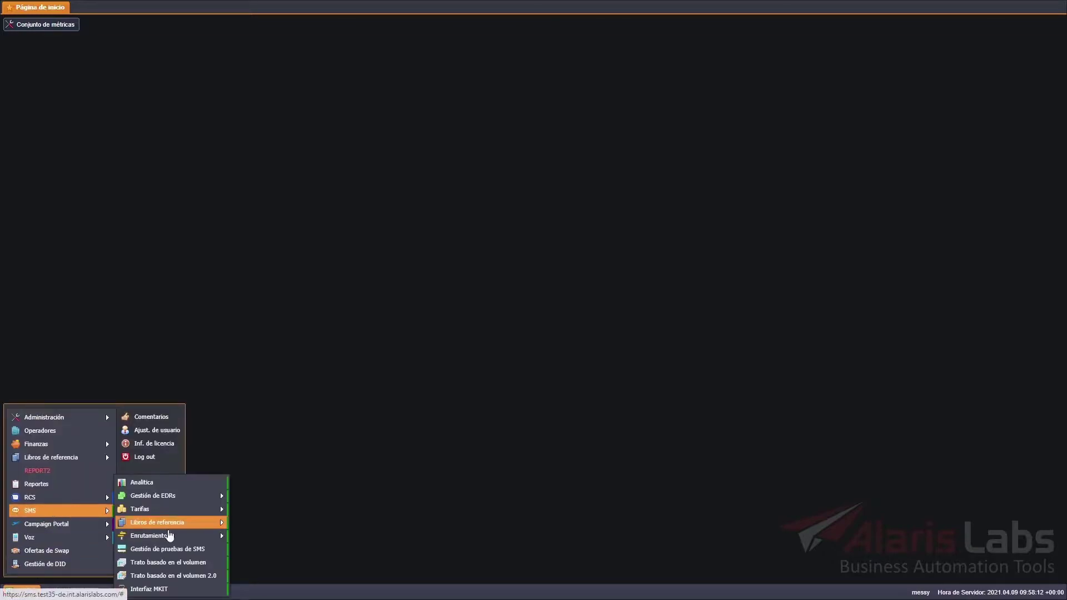
mouse_move(166, 534)
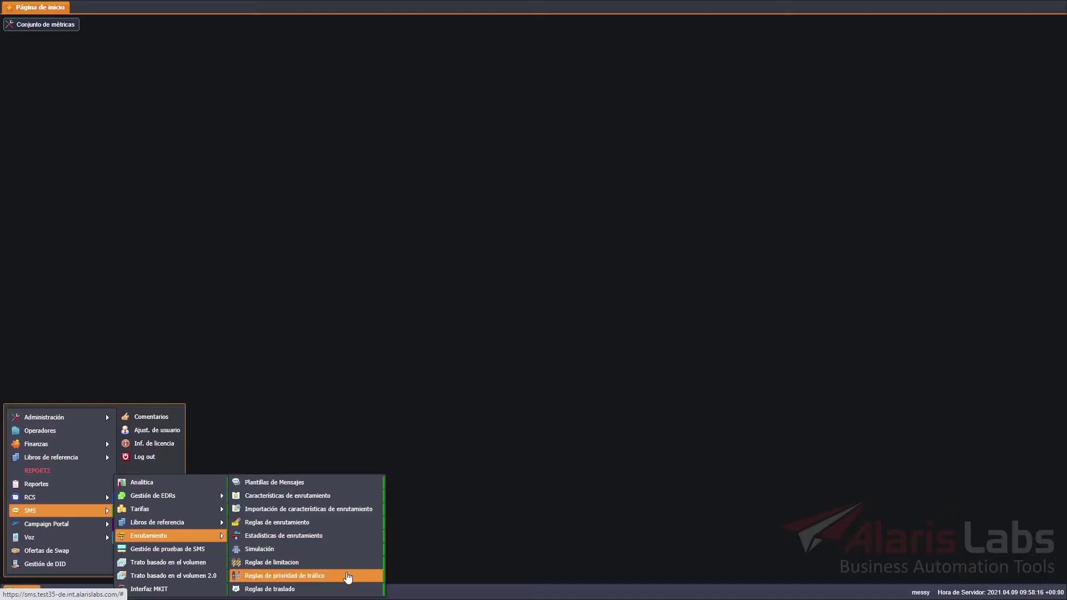
left_click(348, 577)
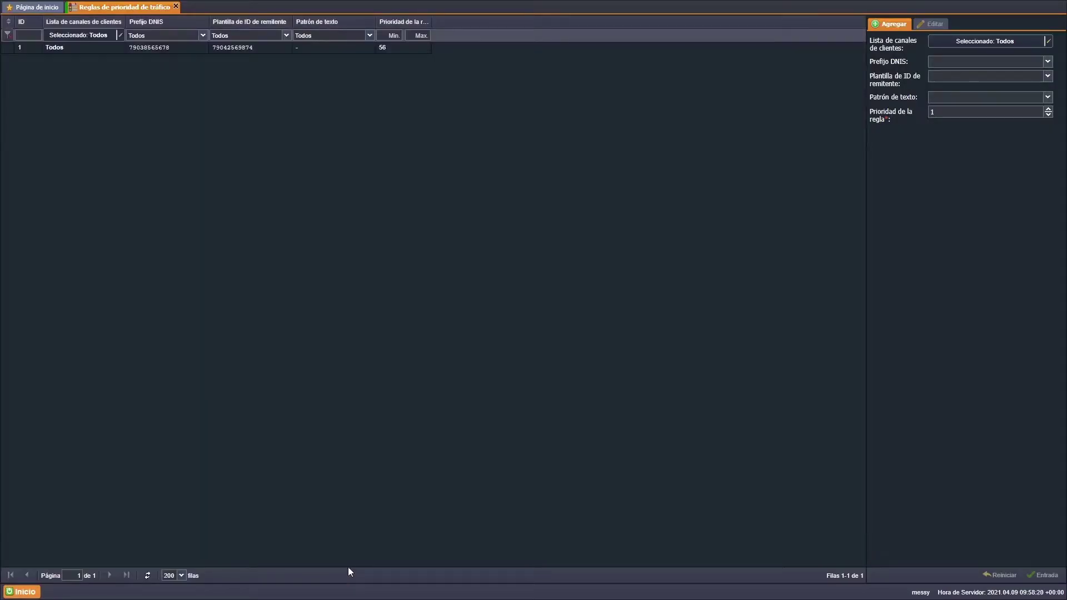
left_click(1048, 62)
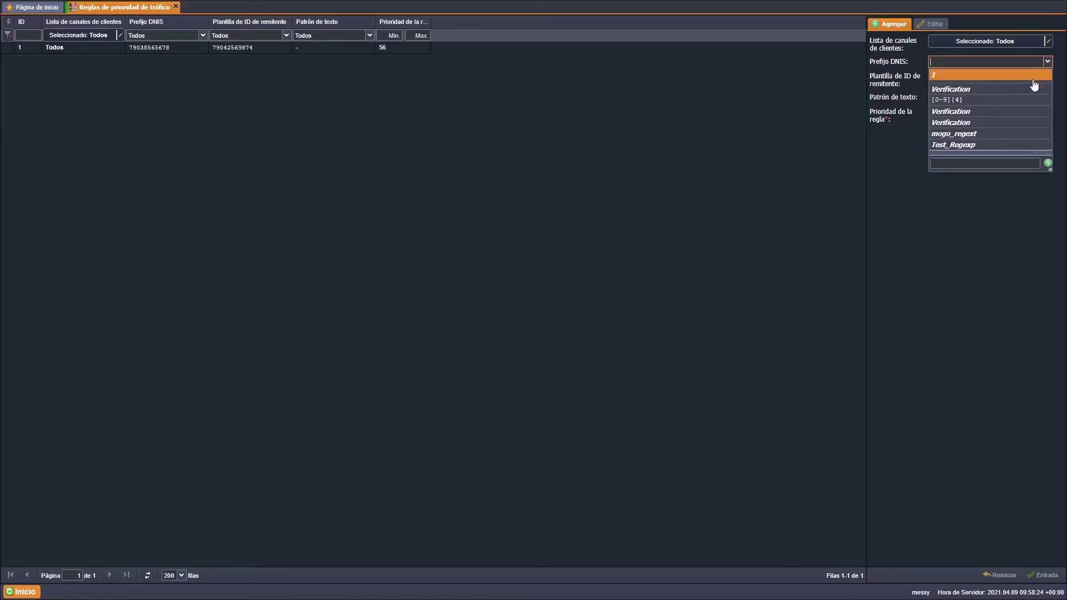
left_click(1008, 165)
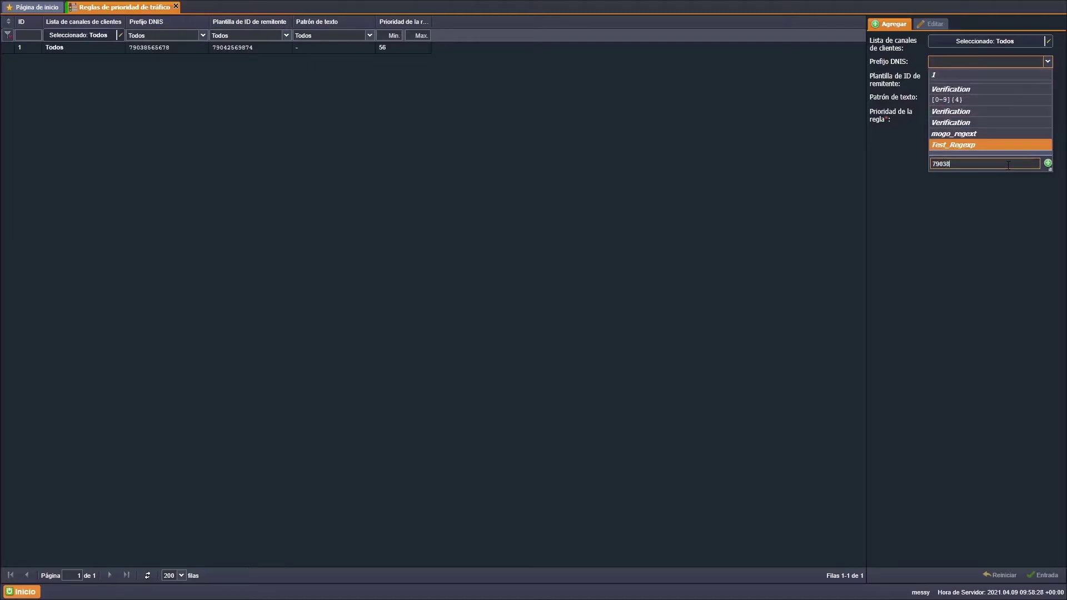
left_click(1045, 163)
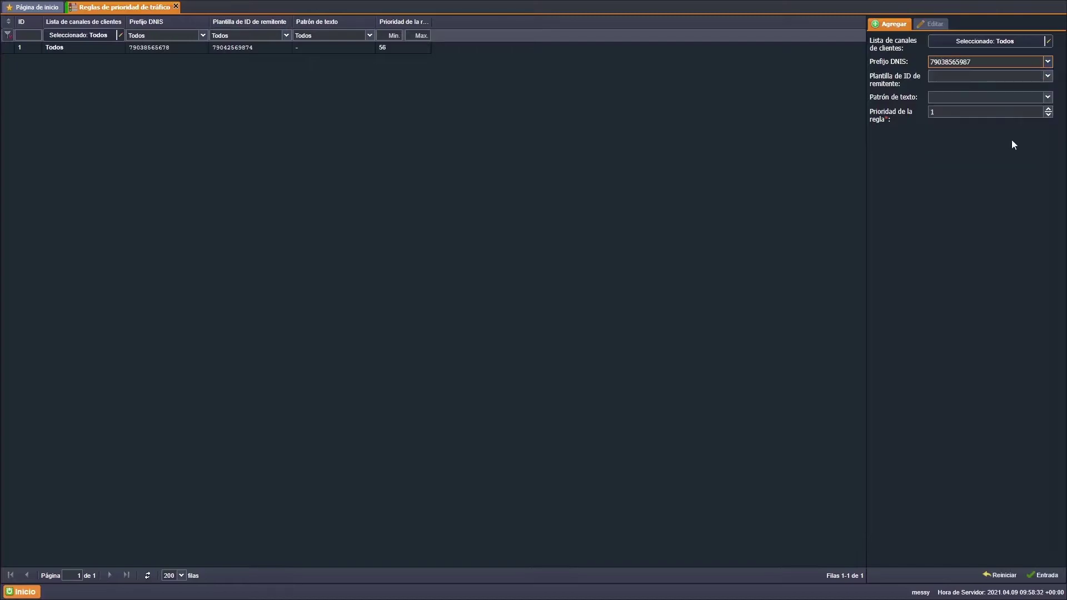
left_click(965, 77)
left_click(957, 177)
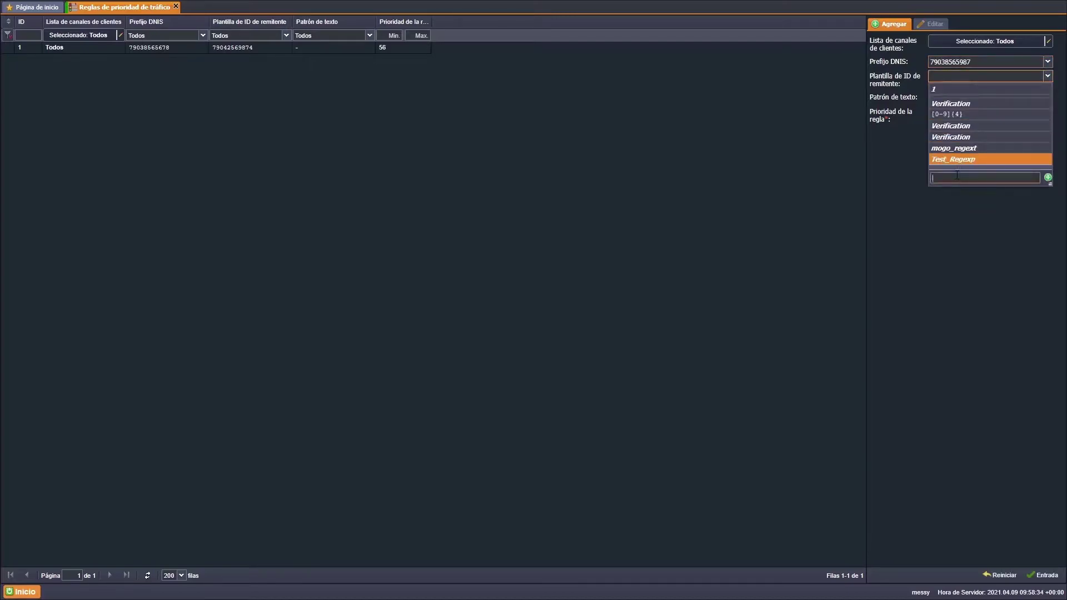
left_click(1046, 177)
- Leave the text pattern empty, set rule priority 59, and submit the rule
left_click(1009, 99)
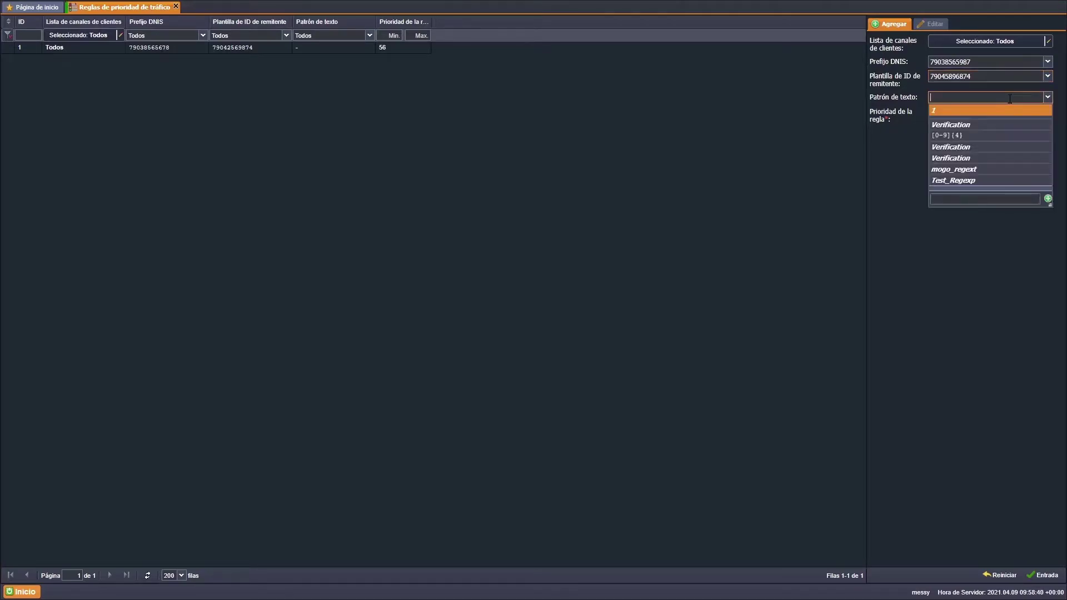
left_click(971, 288)
left_click(1027, 113)
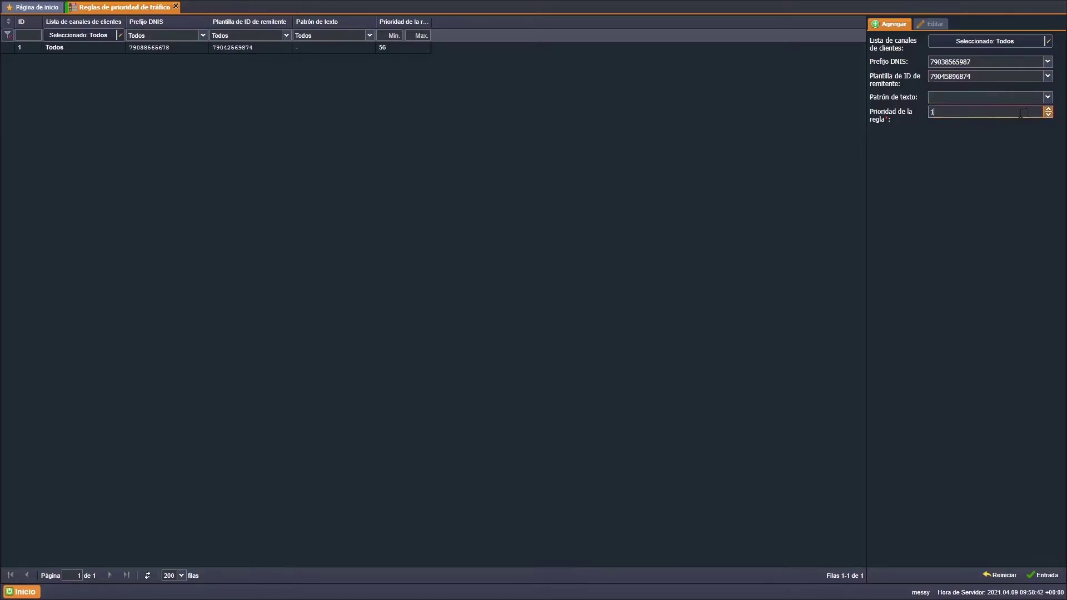
type("59")
left_click(1042, 575)
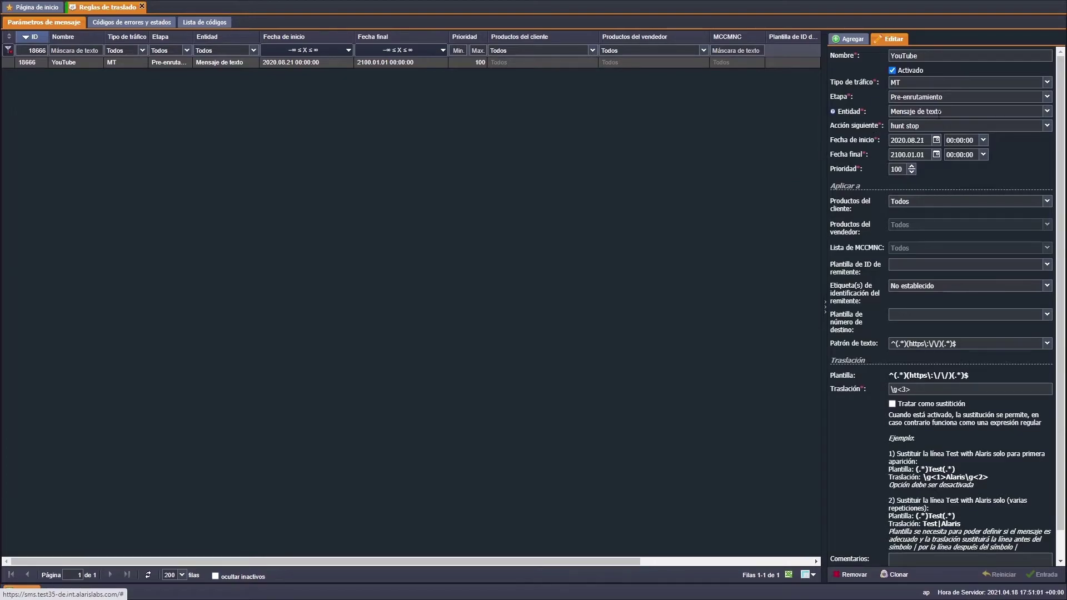
- Set the YouTube rule's entity to Campo opcional (TLV) and its next action to continuar
left_click(970, 109)
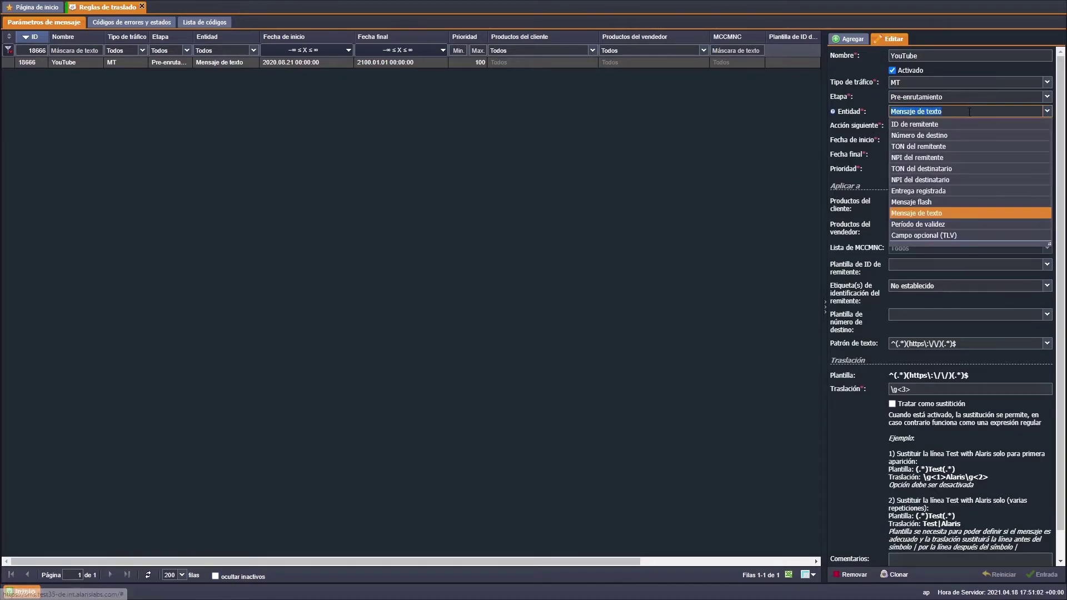
left_click(941, 234)
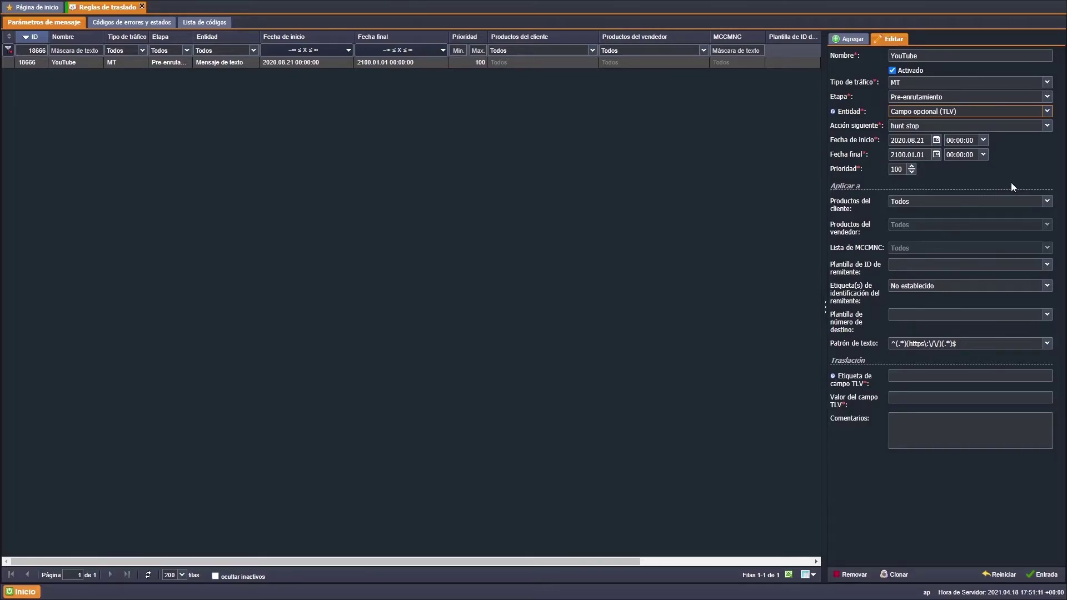
left_click(1047, 126)
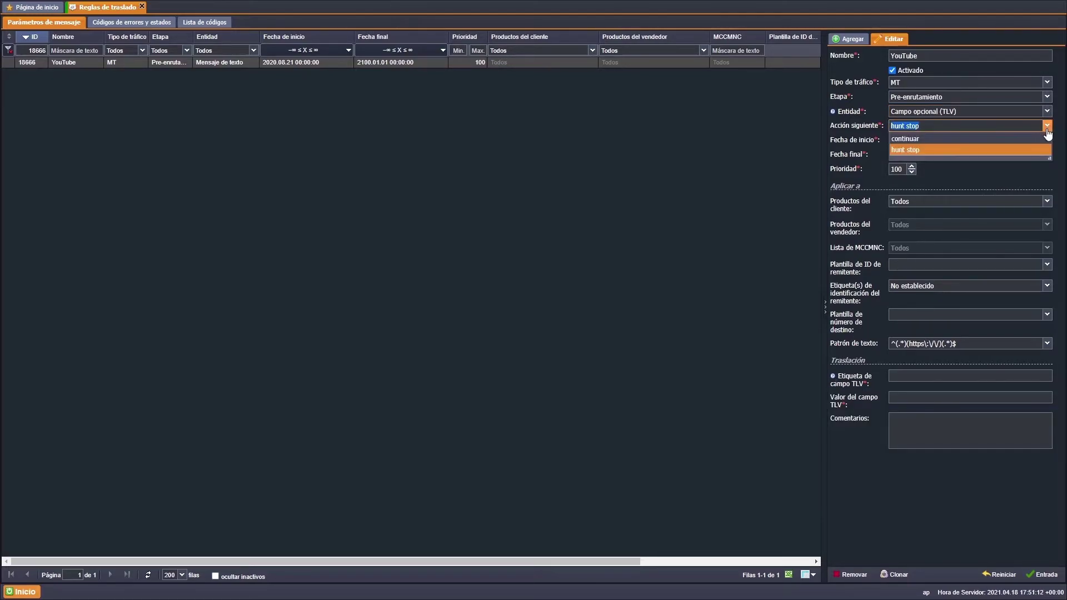
left_click(1042, 139)
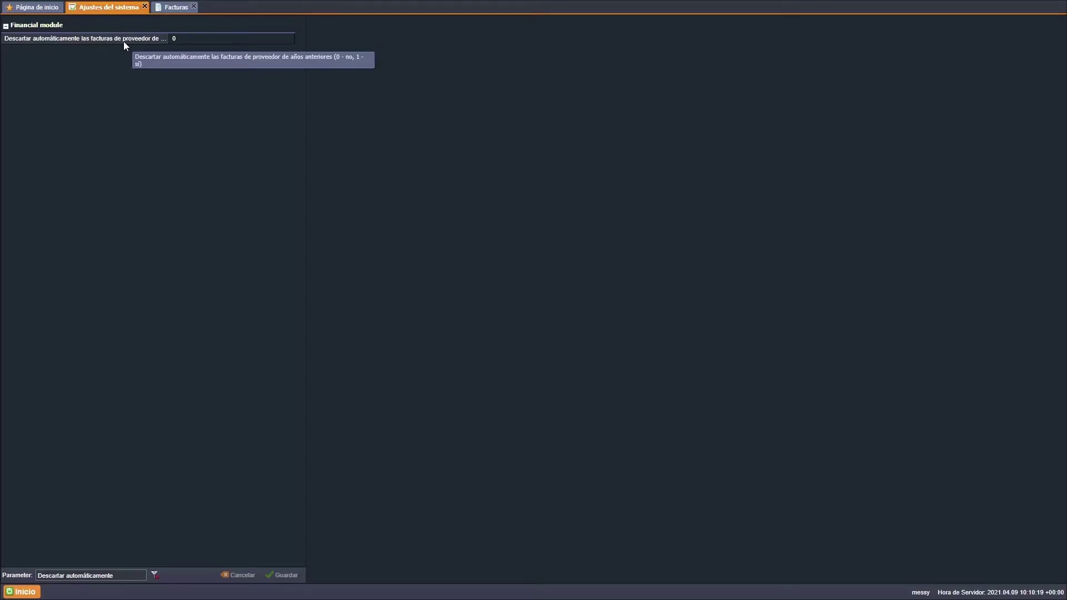
- Open the SA_life invoice from Facturas and show its Force invoice status options
left_click(178, 10)
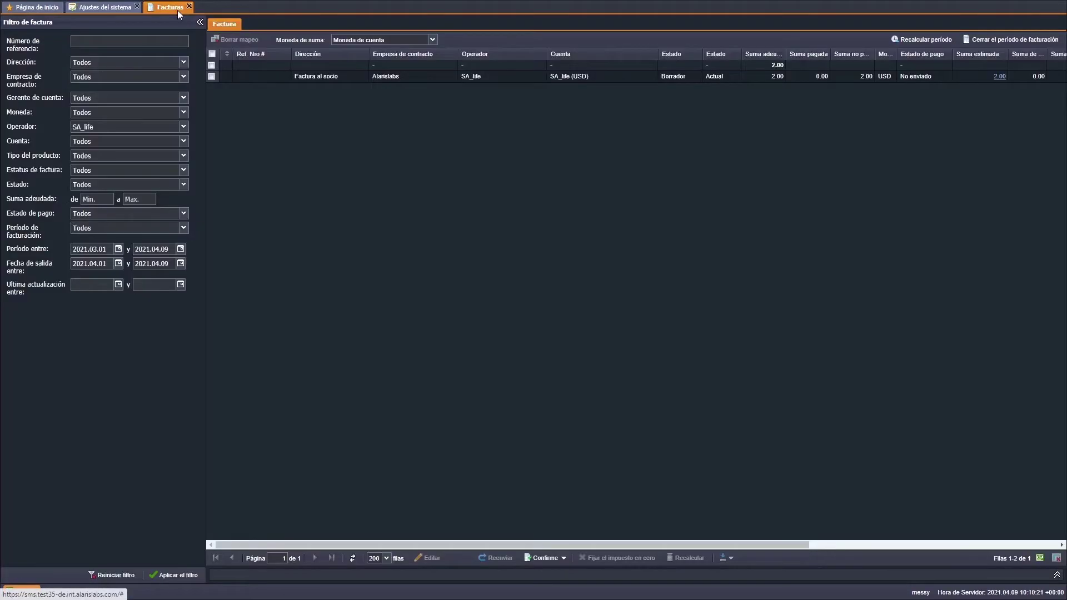
double_click(602, 75)
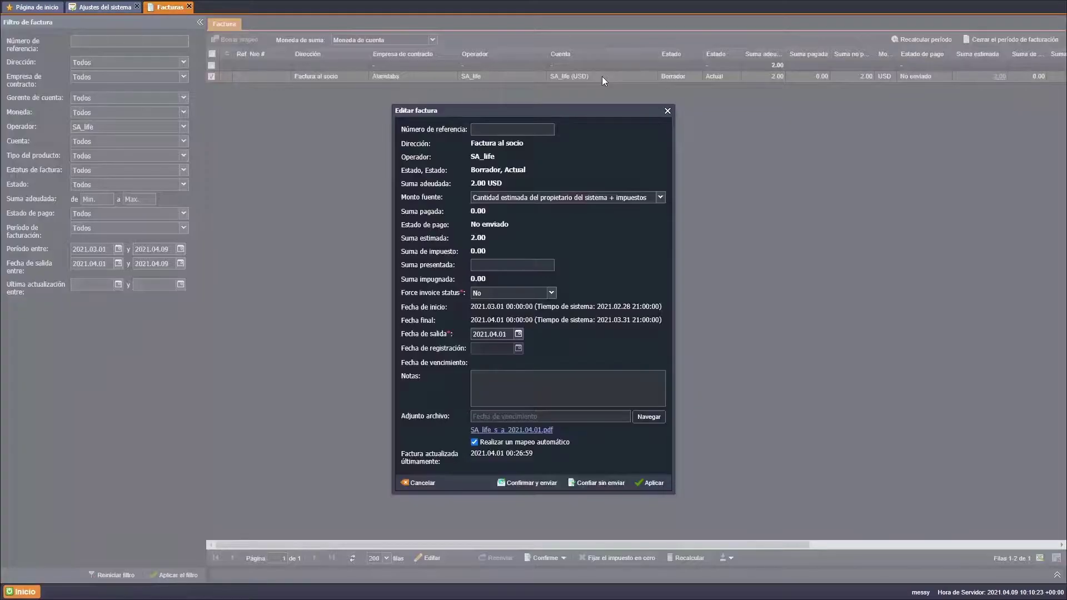
left_click(552, 294)
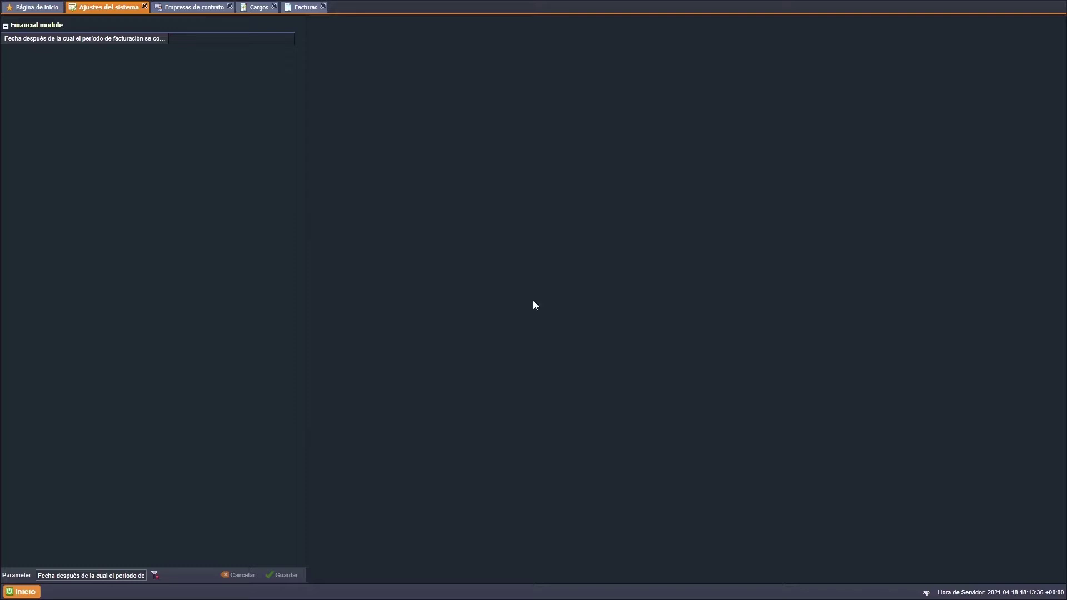
- Open the draft partner invoice from Facturas and force its status to Dismissed
left_click(212, 9)
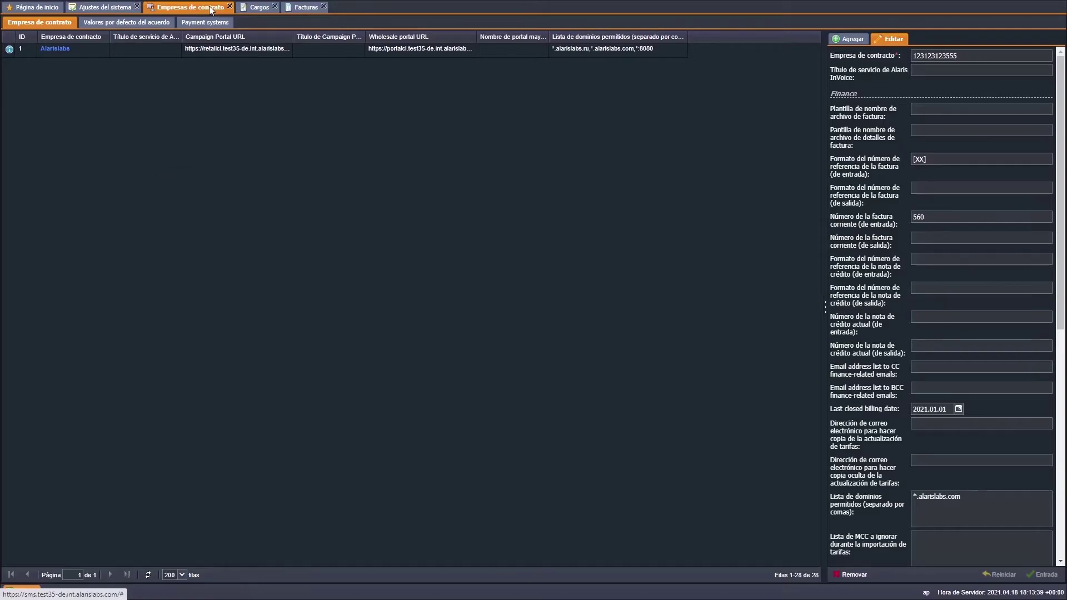
left_click(254, 6)
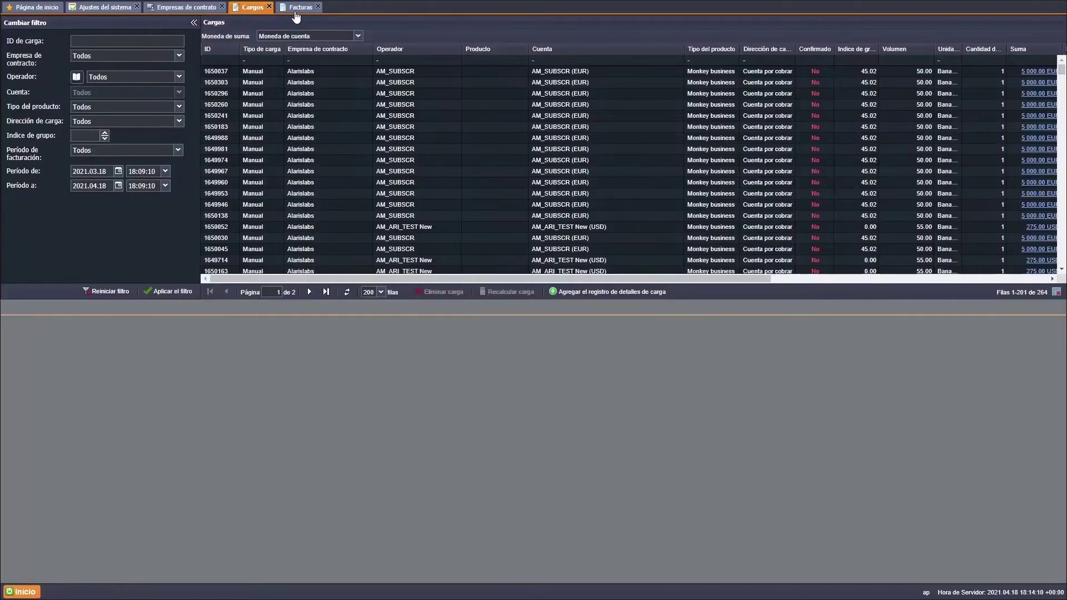
left_click(303, 7)
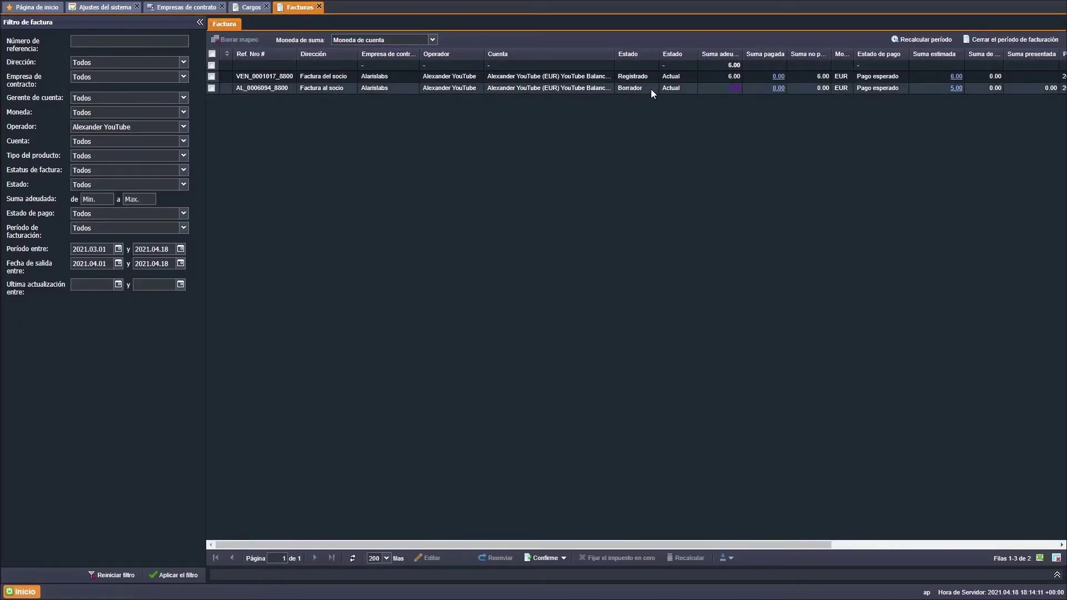
double_click(651, 89)
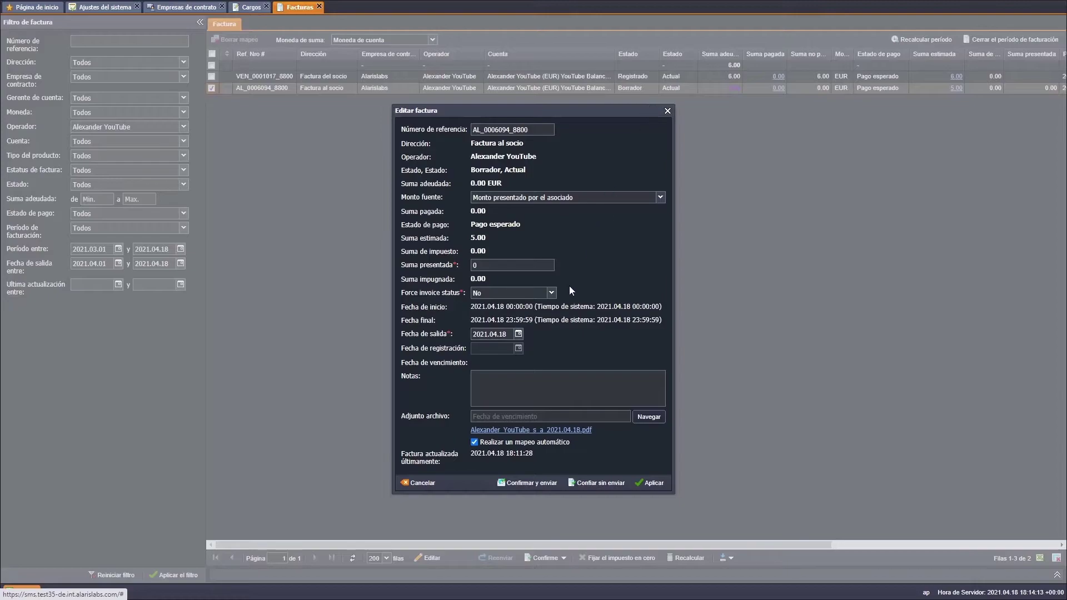
left_click(552, 293)
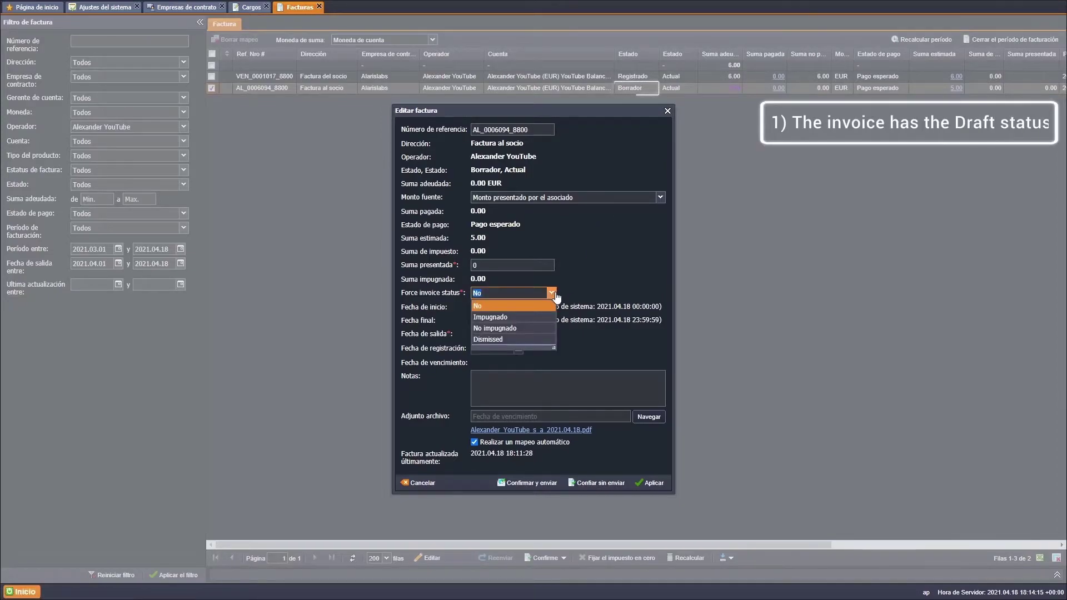
left_click(544, 340)
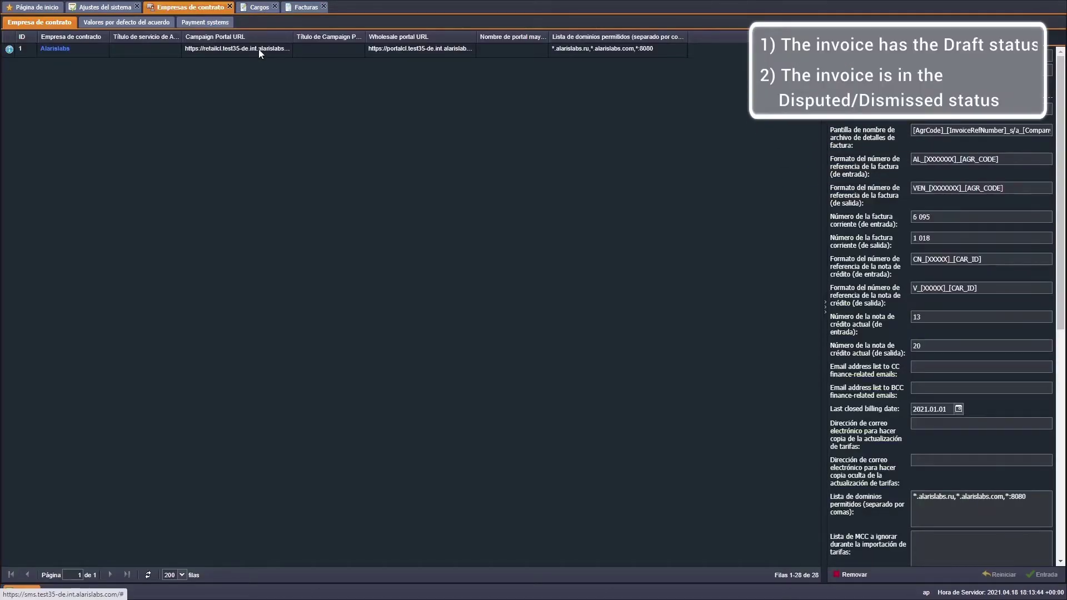
- Start a new charge detail for the account matching 'ale' with product type SMS
left_click(256, 8)
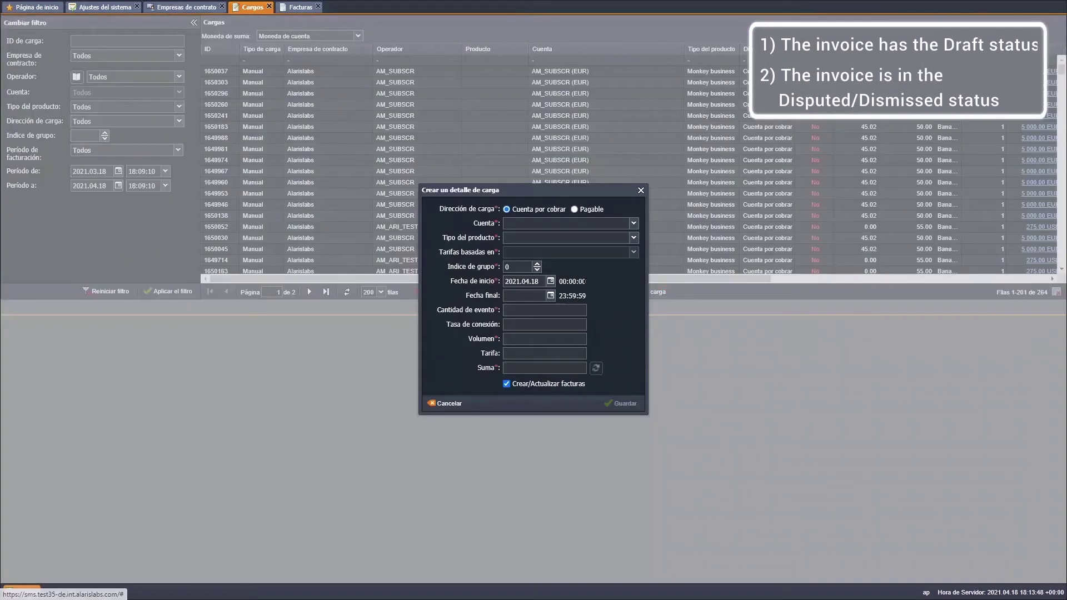
type("ale")
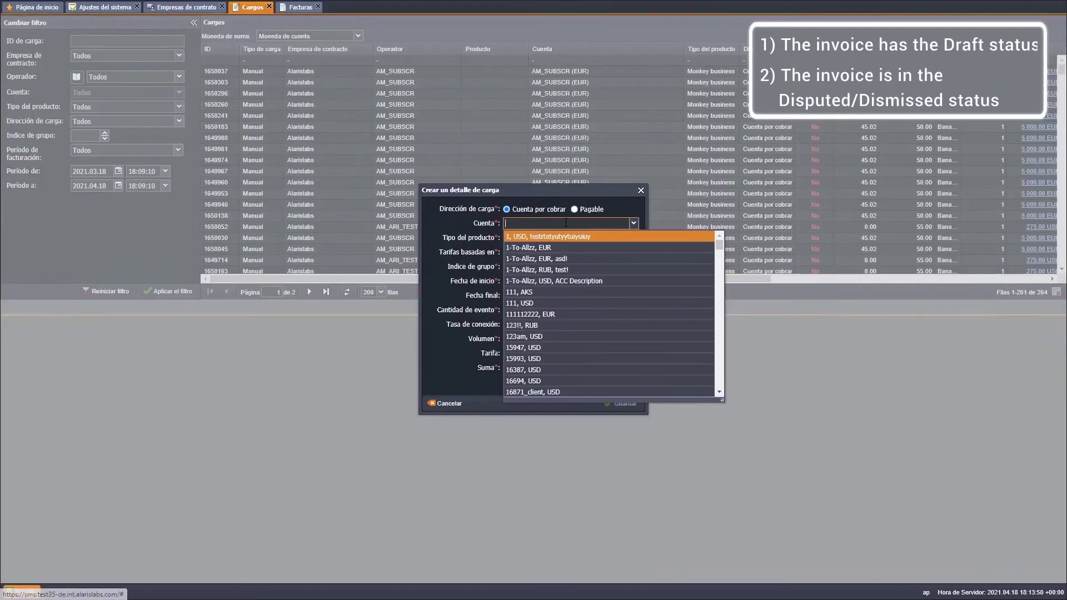
left_click(572, 247)
left_click(566, 238)
left_click(534, 382)
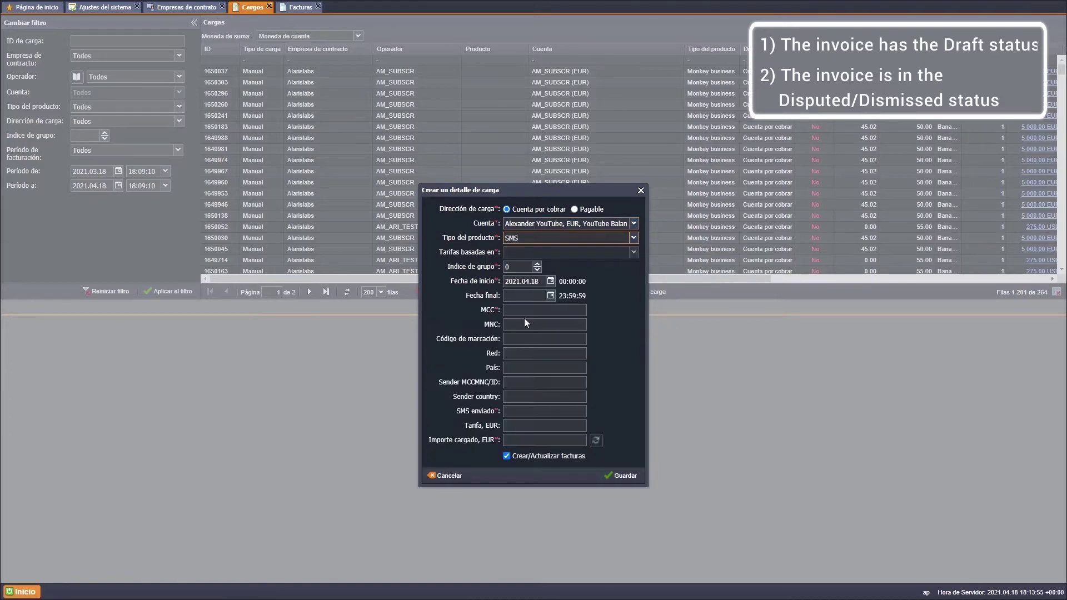
- Enter start date 2020.04.18, MCC 250, 1 SMS sent and amount 1, then save
double_click(523, 281)
type("2020.04.18")
left_click(545, 310)
type("250")
left_click(544, 411)
type("1")
left_click(516, 440)
type("1")
left_click(625, 471)
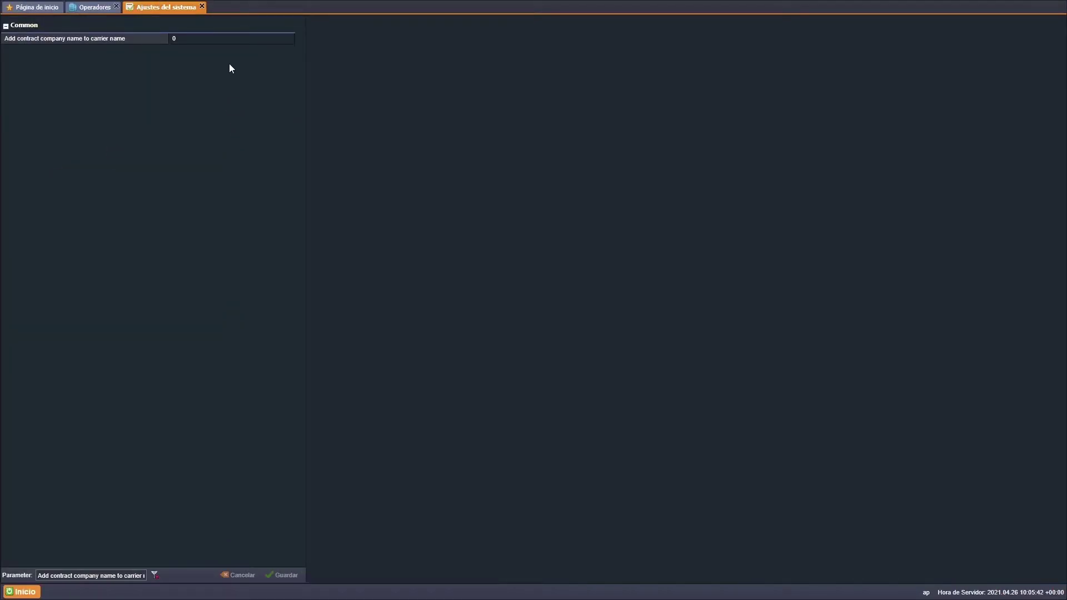
- Set 'Add contract company name to carrier name' to 1, save it, and return to Operadores
left_click(221, 37)
type("1")
left_click(240, 90)
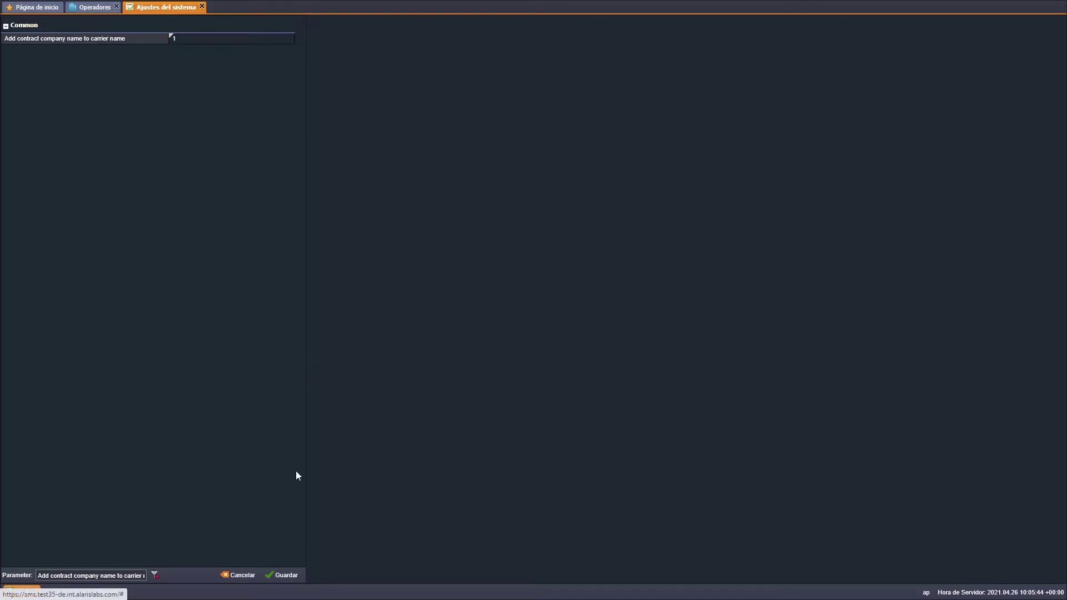
left_click(298, 578)
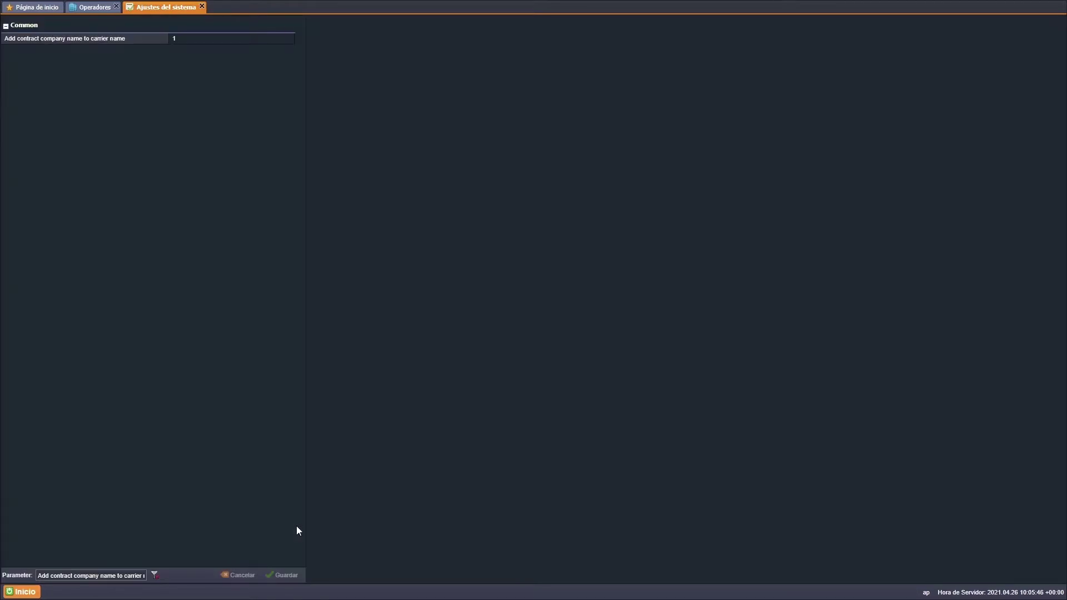
left_click(96, 7)
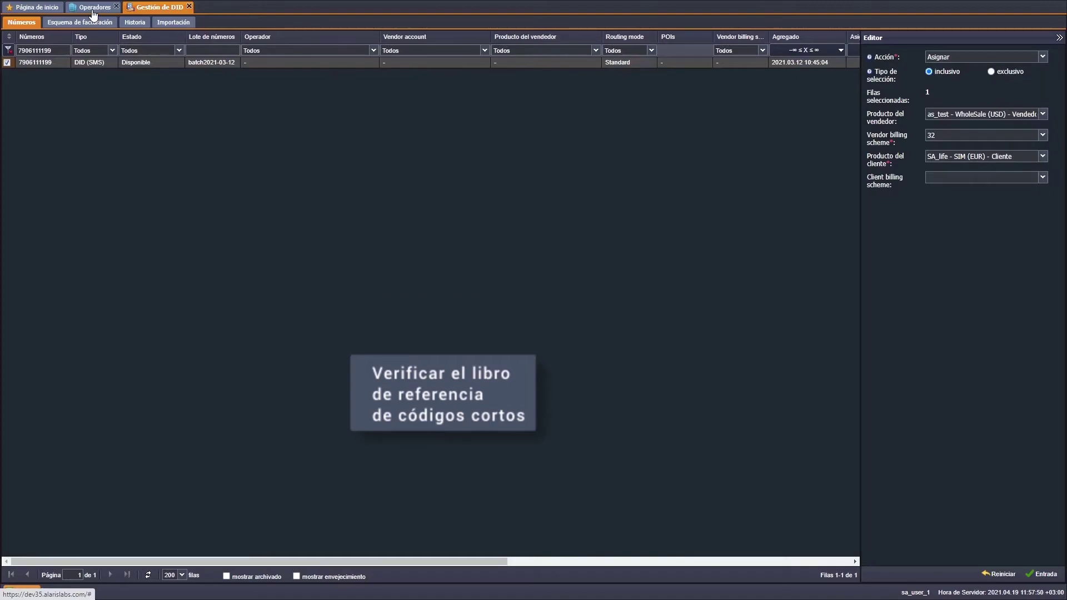
- Tick 'Force DID sender ID translation' on the SA_life SIM product, then switch language to Deutsch
left_click(92, 9)
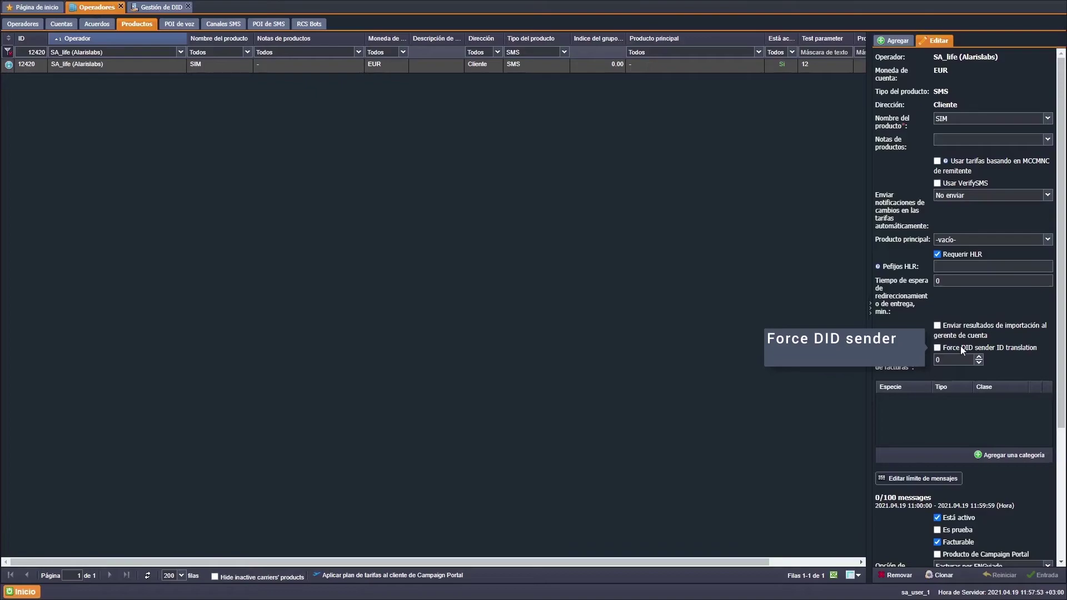
left_click(937, 347)
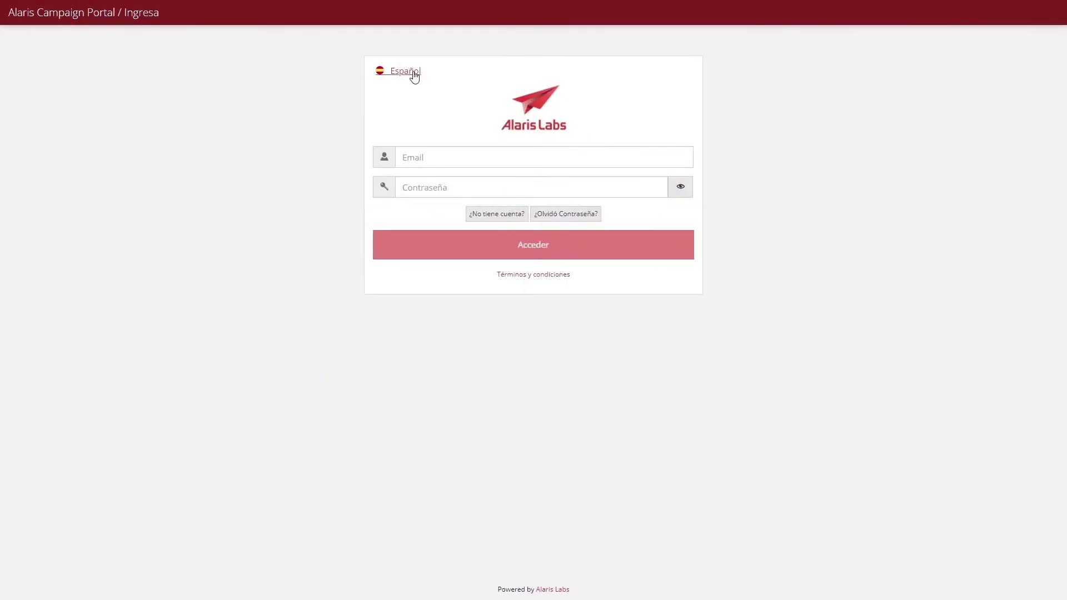
left_click(413, 74)
left_click(438, 265)
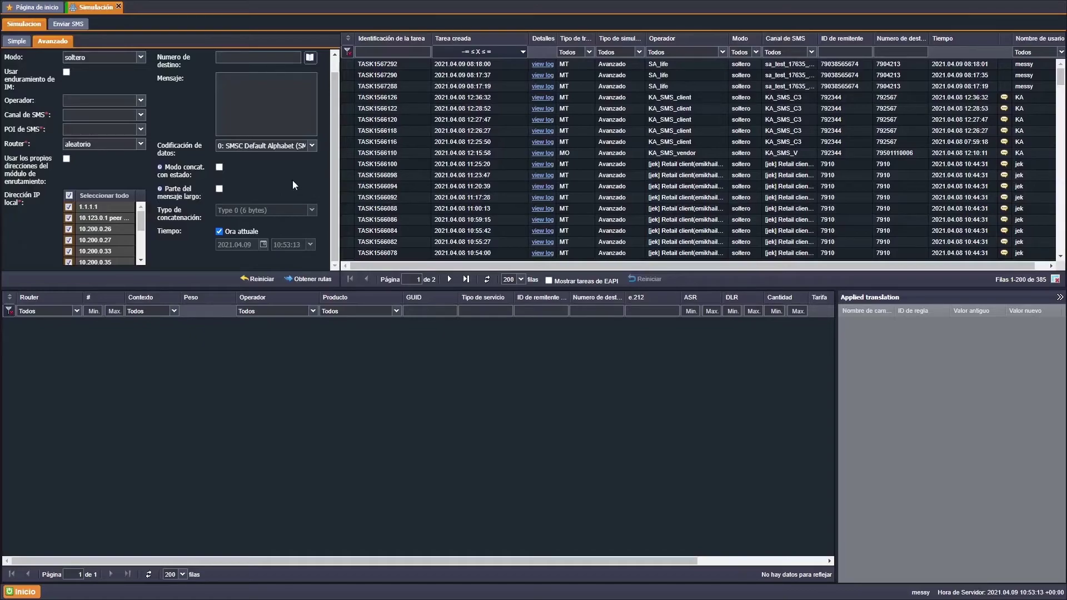
- Try a long-message part with Type 8, then revert to stateful concatenation with Type 0 (6 bytes)
left_click(220, 167)
left_click(219, 189)
left_click(313, 210)
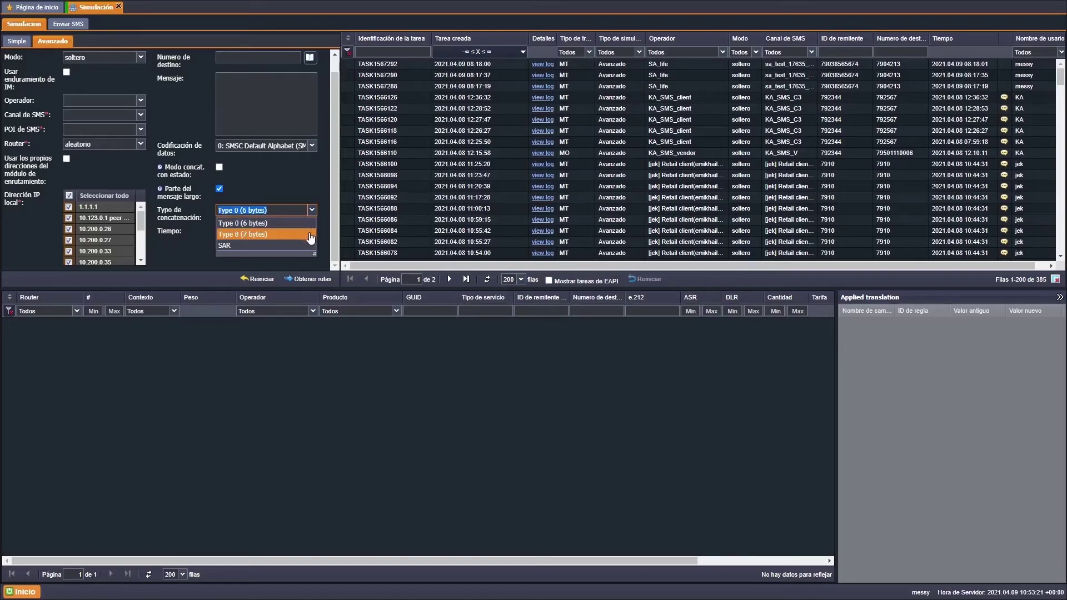
left_click(310, 235)
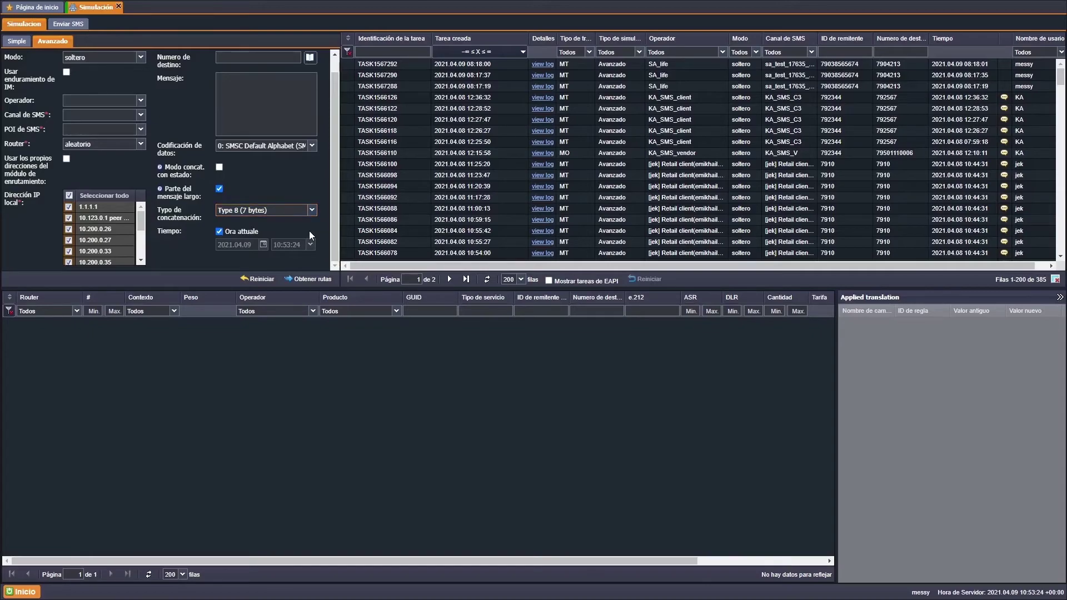
left_click(219, 189)
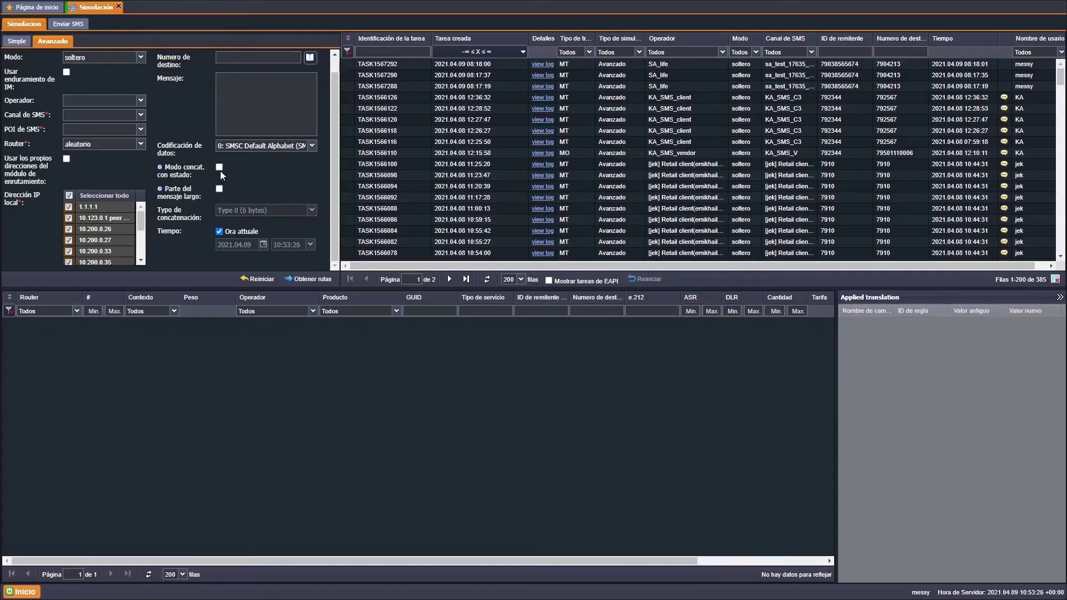
left_click(219, 167)
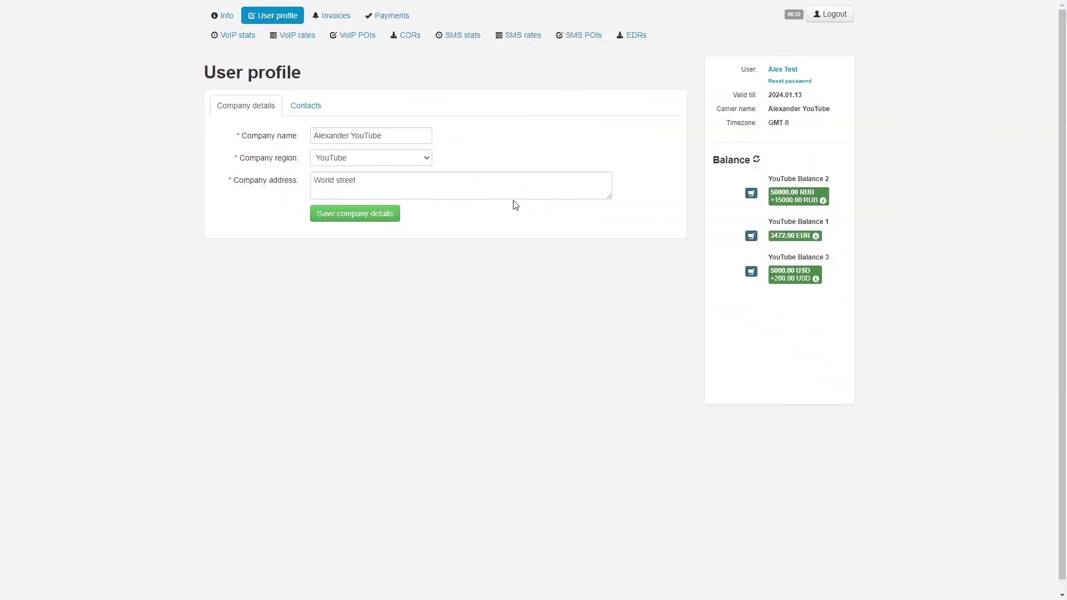
- Open the Download CDRs dialog via the CDRs link in the top navigation
left_click(405, 35)
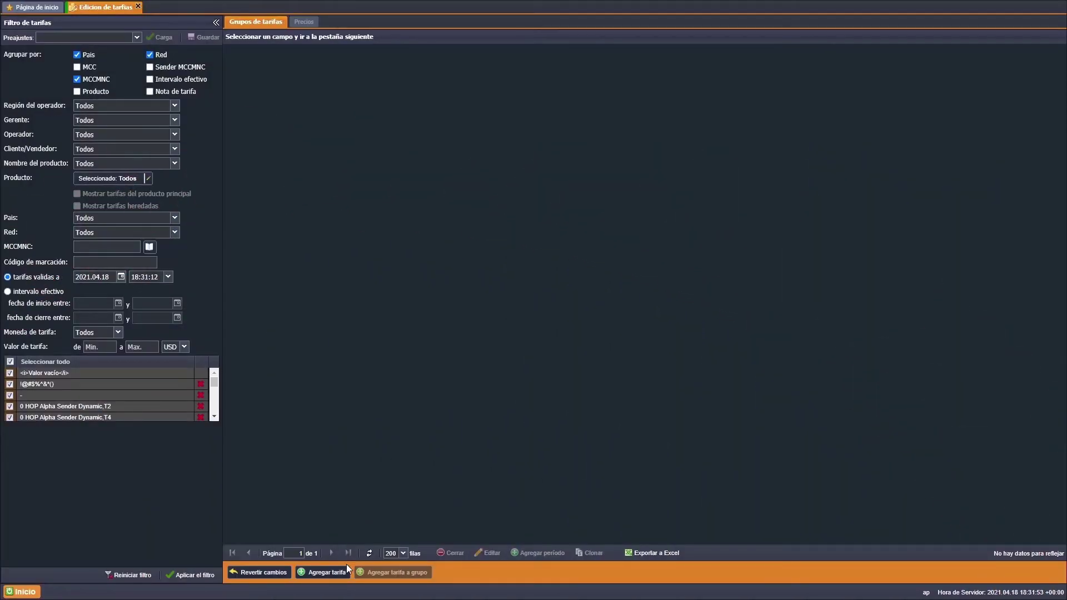
- Start a new rate and move every product across in the Productos selector
left_click(344, 569)
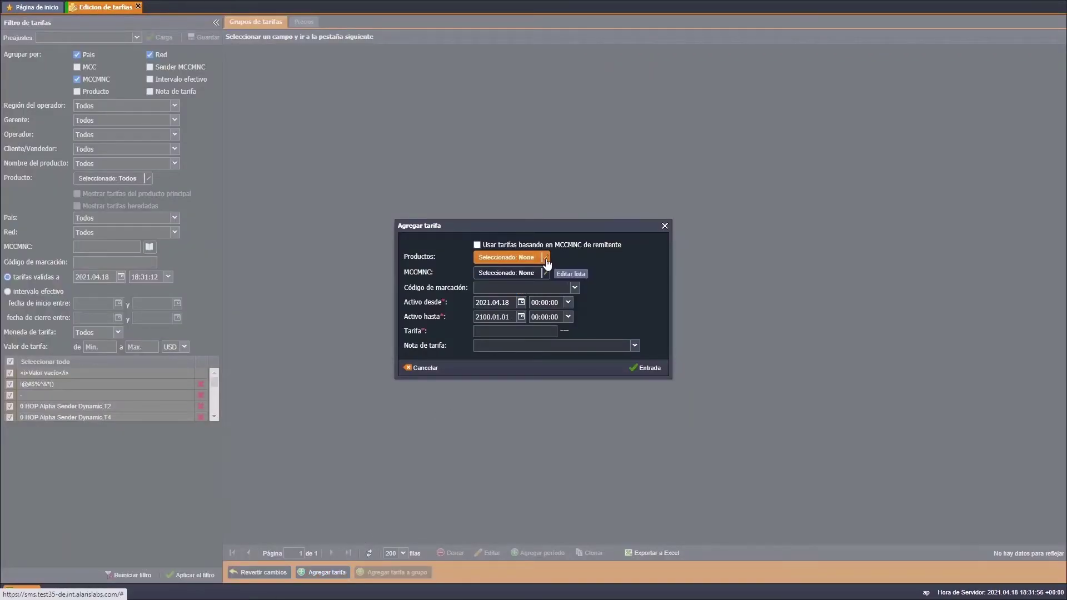
left_click(544, 259)
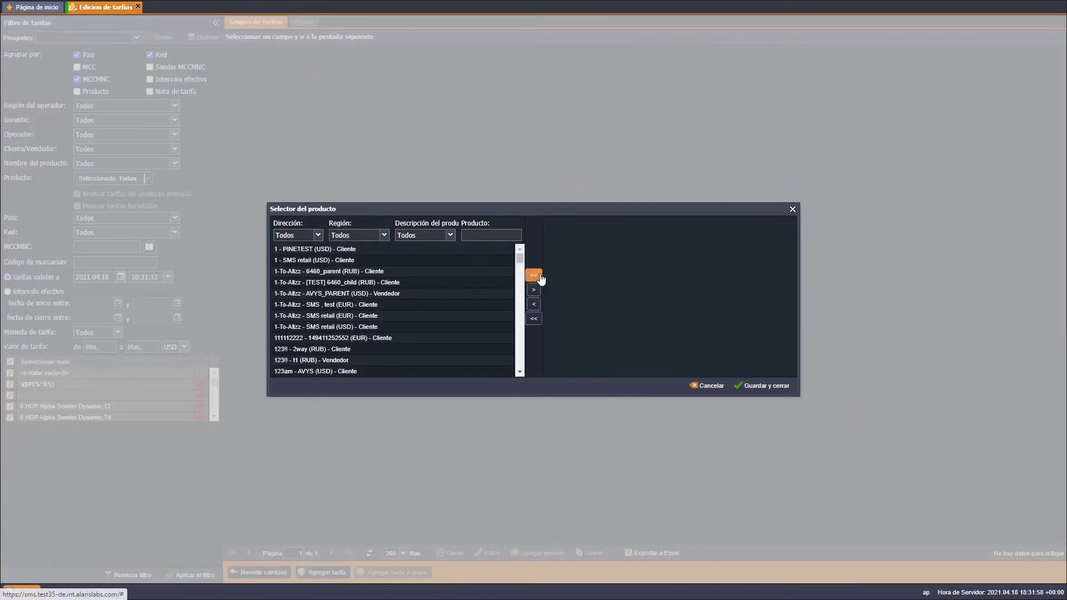
left_click(538, 275)
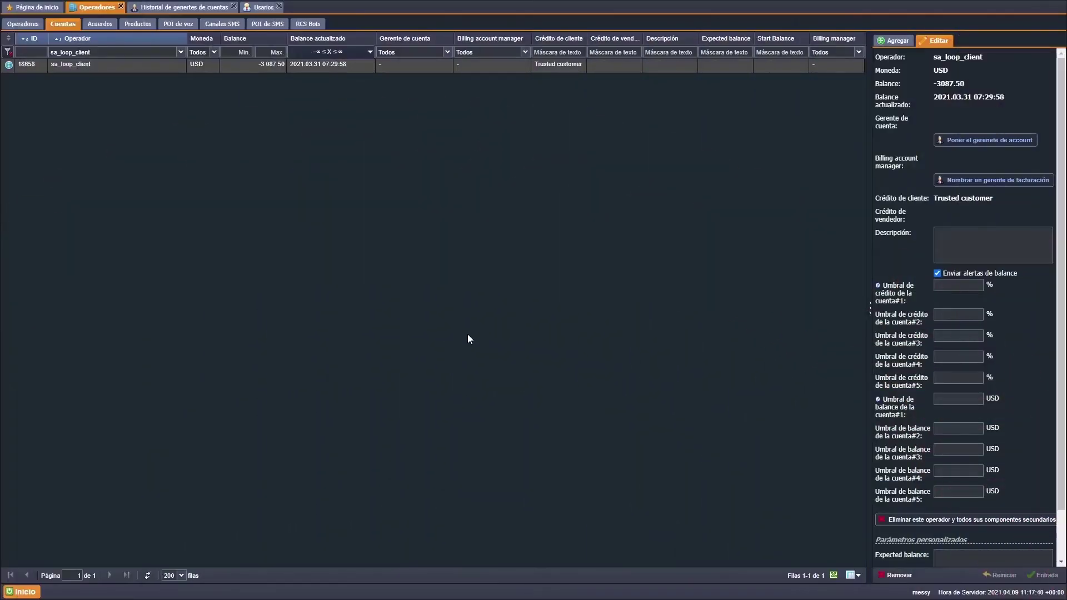
- Cancel the billing manager assignment without saving, then go to the Usuarios list
left_click(960, 183)
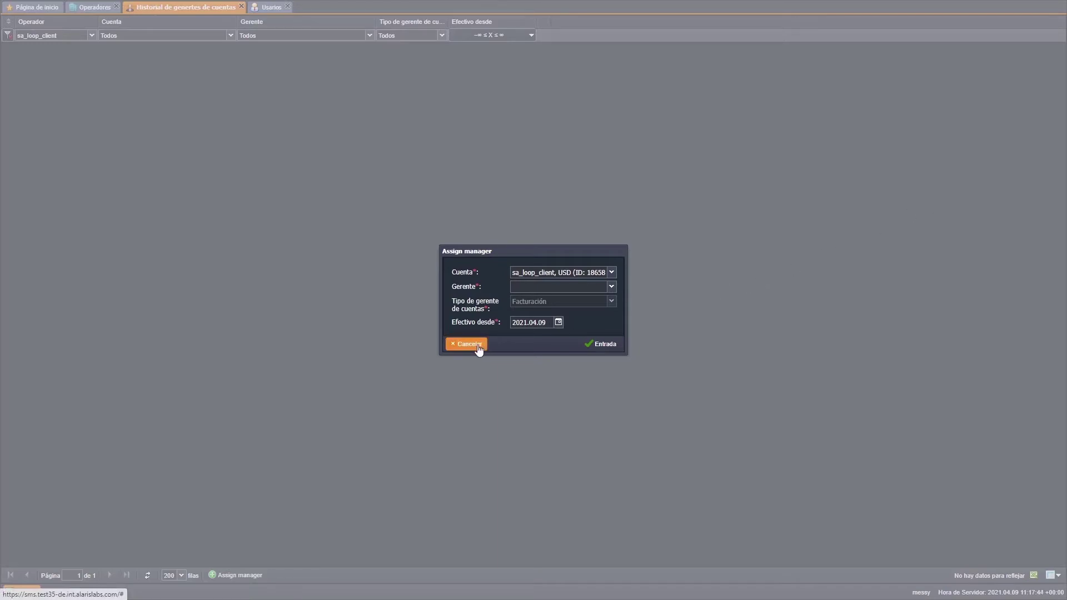
left_click(479, 349)
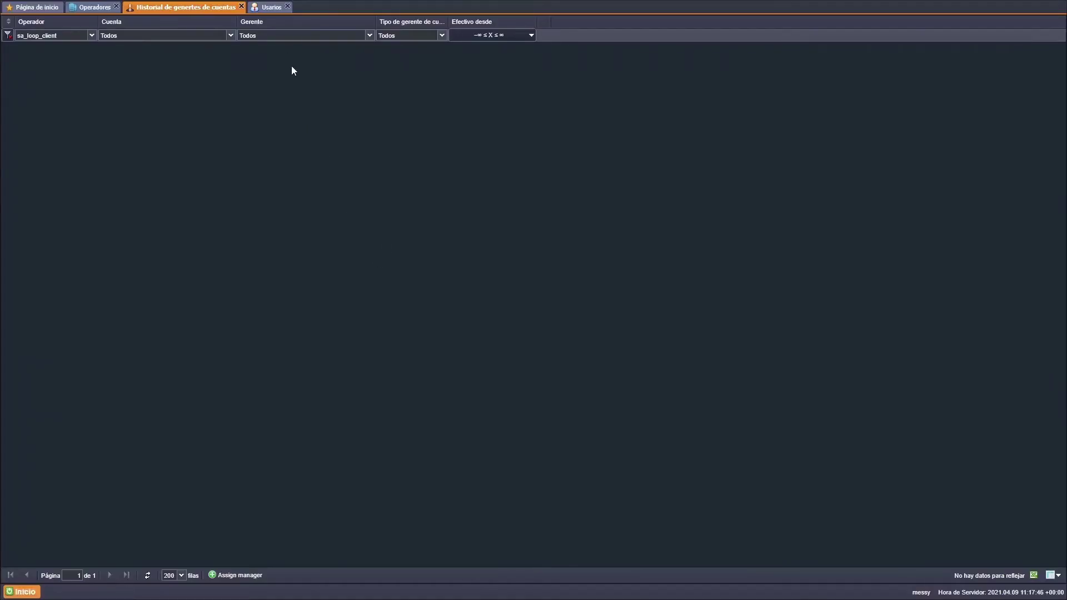
left_click(269, 11)
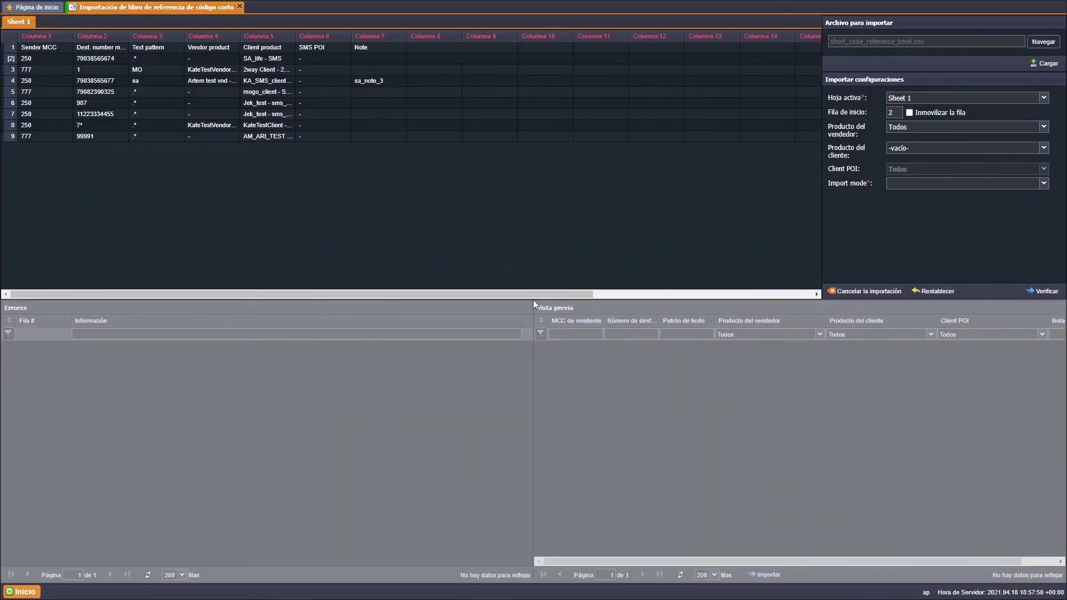
- Choose Delete numbers as the Import mode in Importar configuraciones
left_click(889, 184)
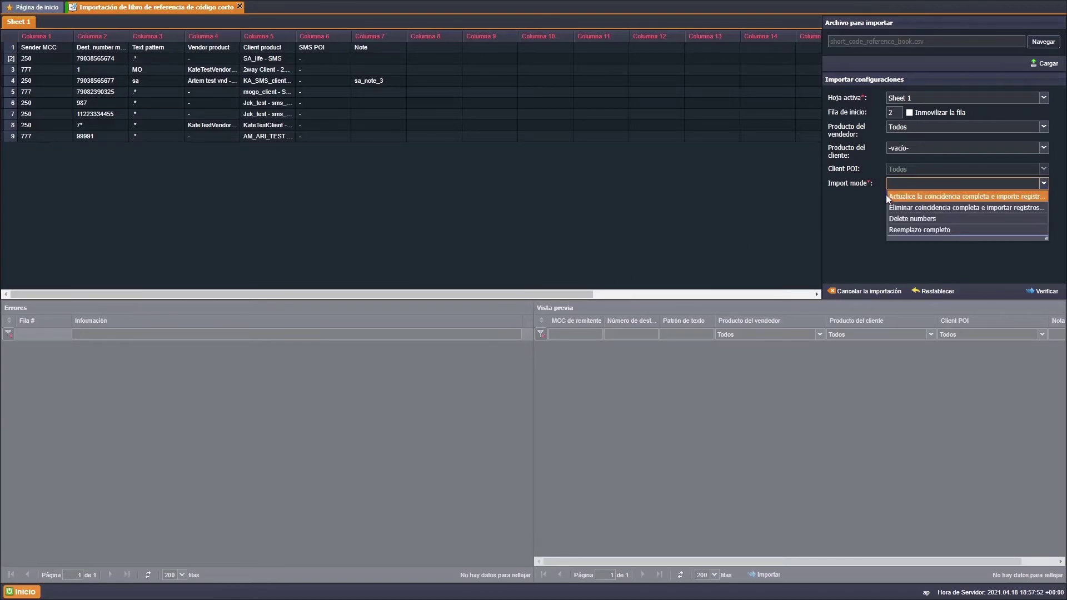
left_click(889, 218)
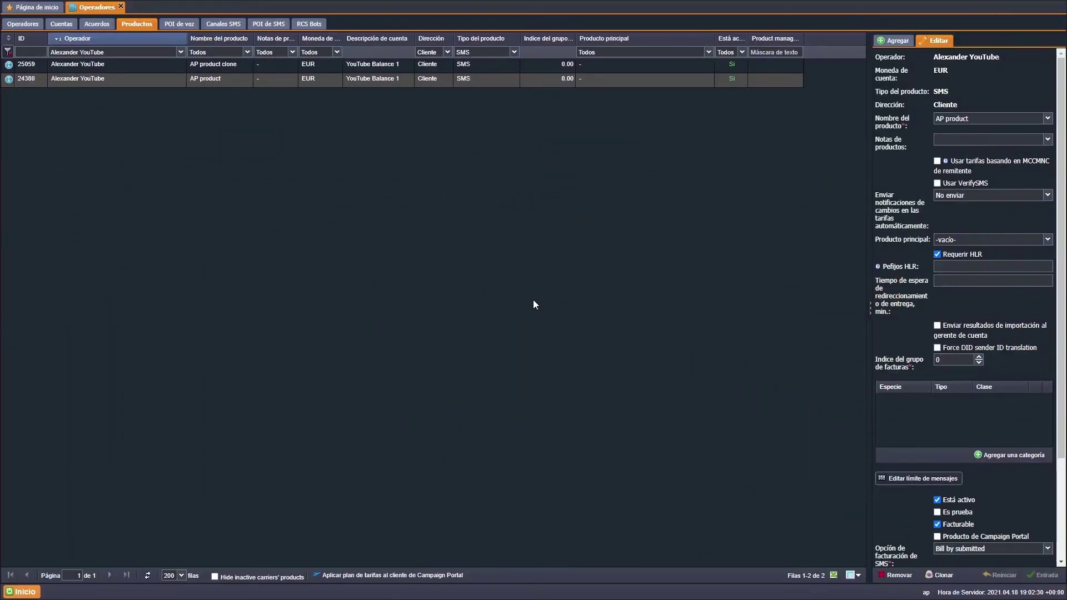
- Enter 5 as the product's rerouting timeout, then clear it so it stays empty
left_click(955, 280)
type("5")
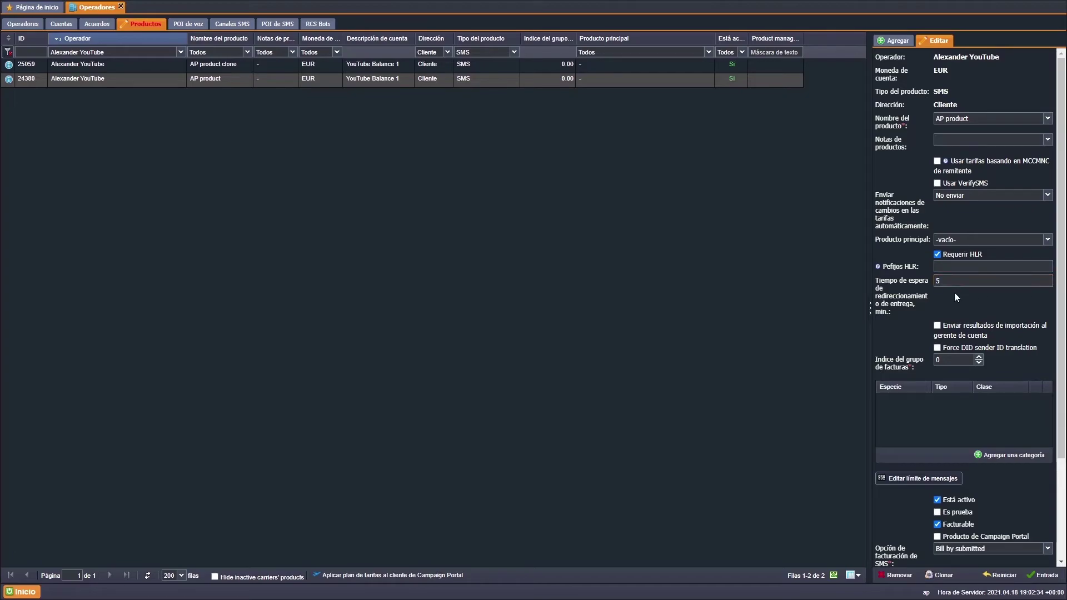
key("BackSpace")
- Set the tags import's Tipo de importación to Remover registros coincidentes
scroll(954, 296, "down", 10)
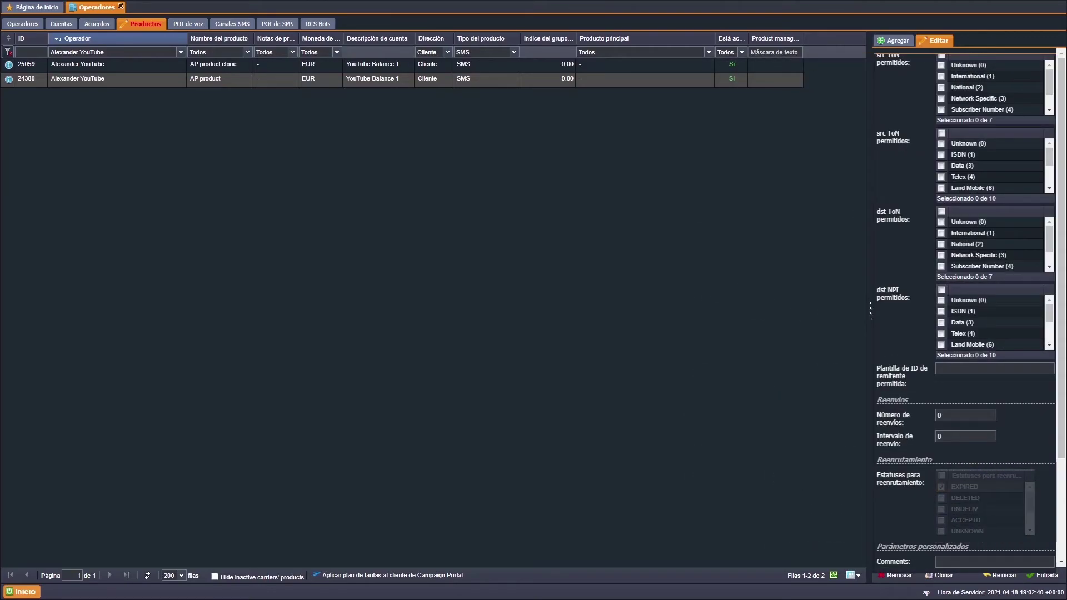
scroll(954, 300, "up", 10)
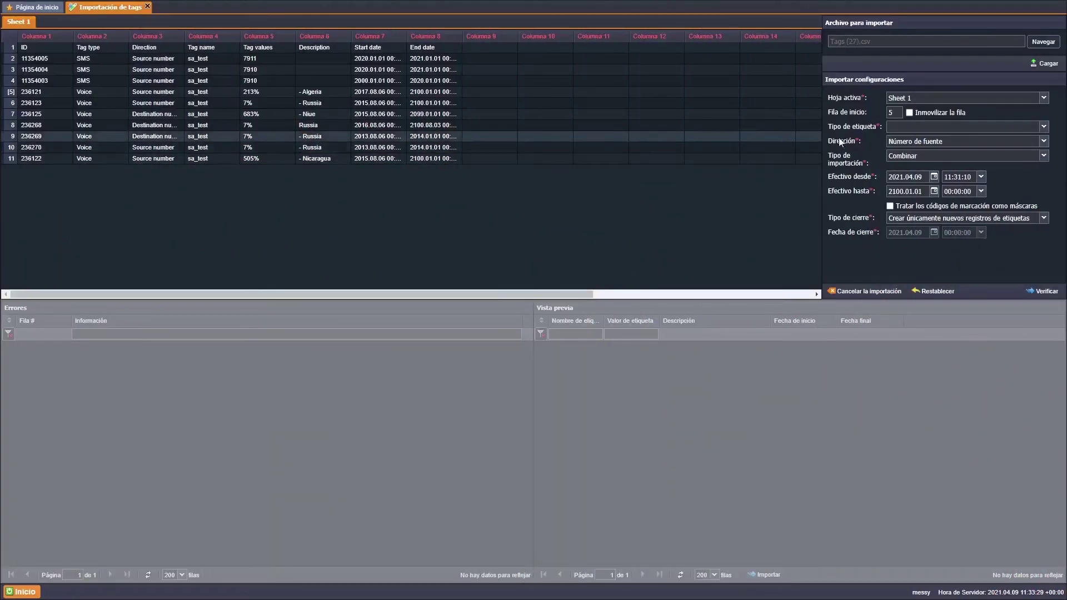
left_click(967, 155)
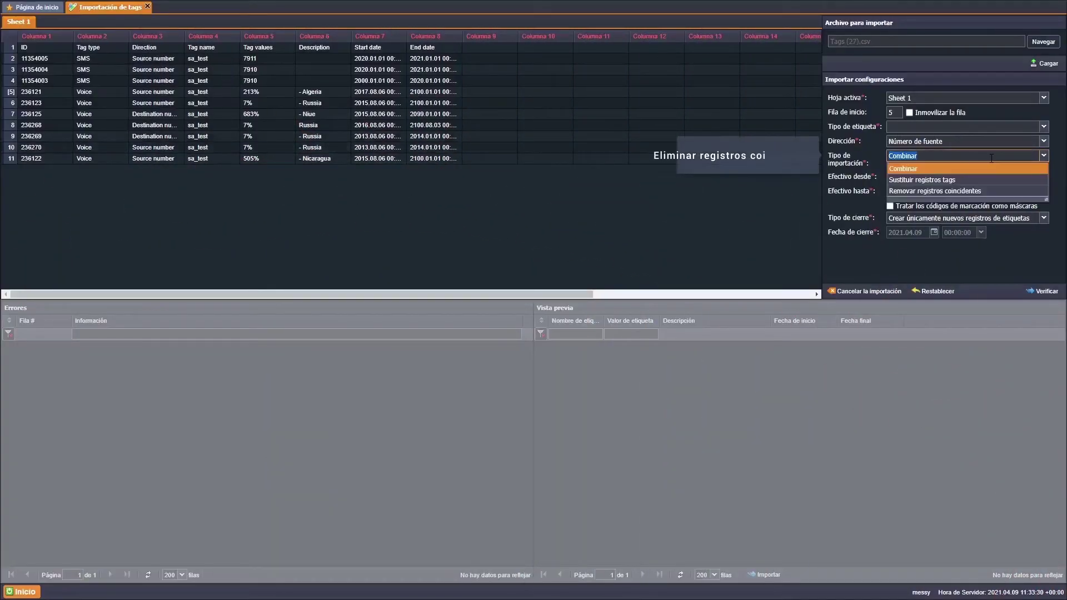
left_click(1014, 191)
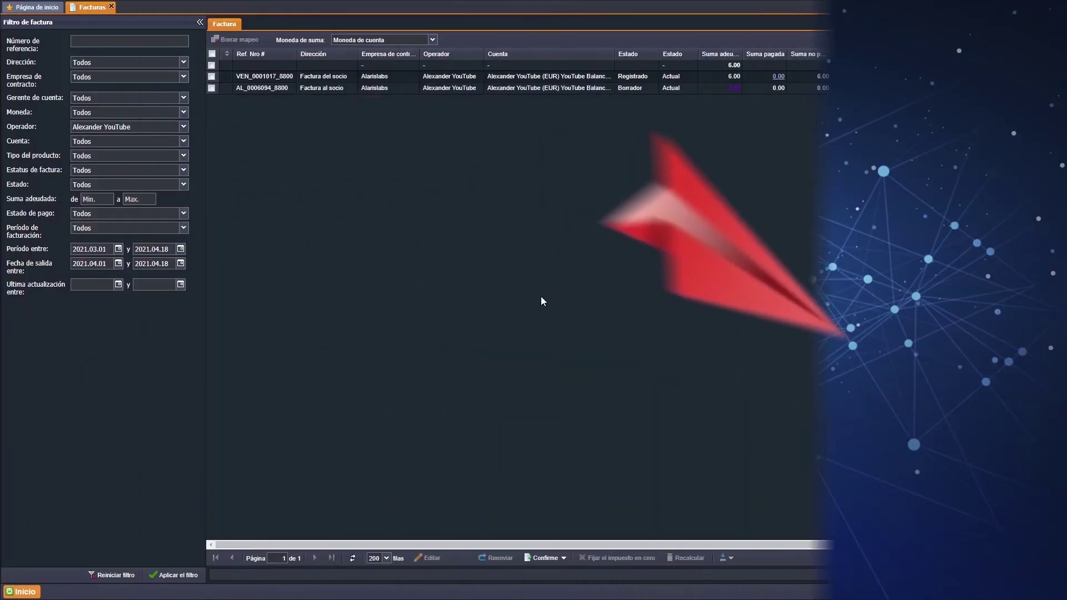
- Add the Fecha de vencimiento column to invoices and tick Show Blacklist and Statistics tabs
left_click(693, 54)
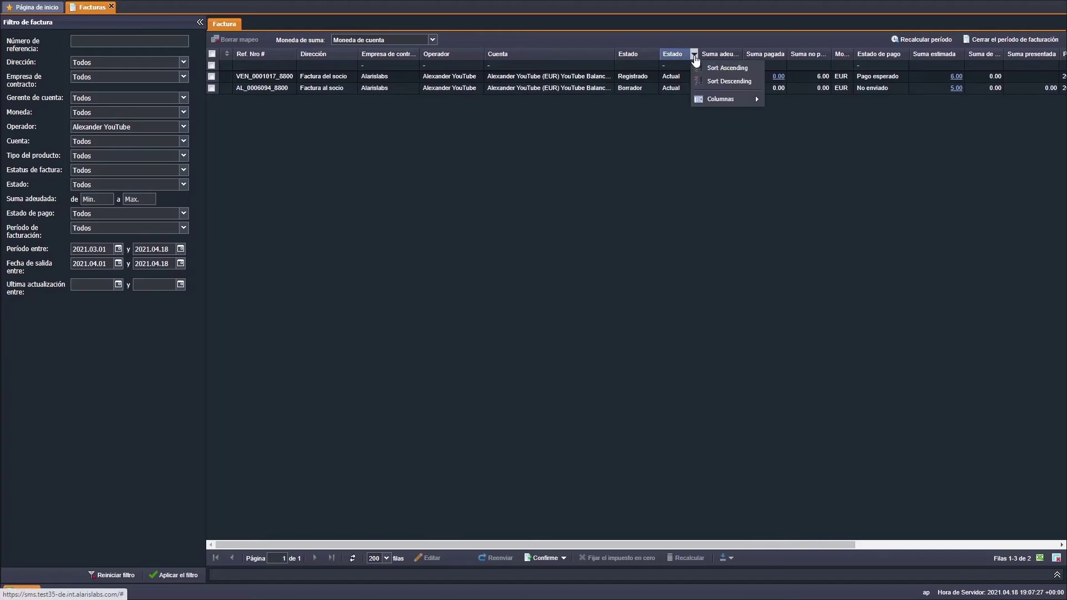
mouse_move(736, 100)
left_click(778, 154)
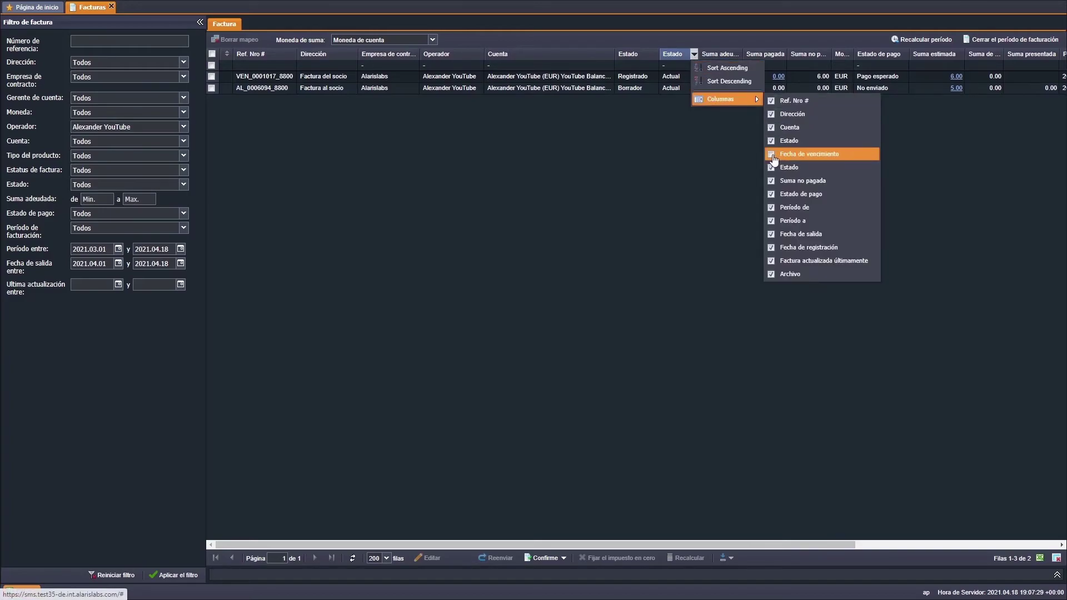
left_click(745, 160)
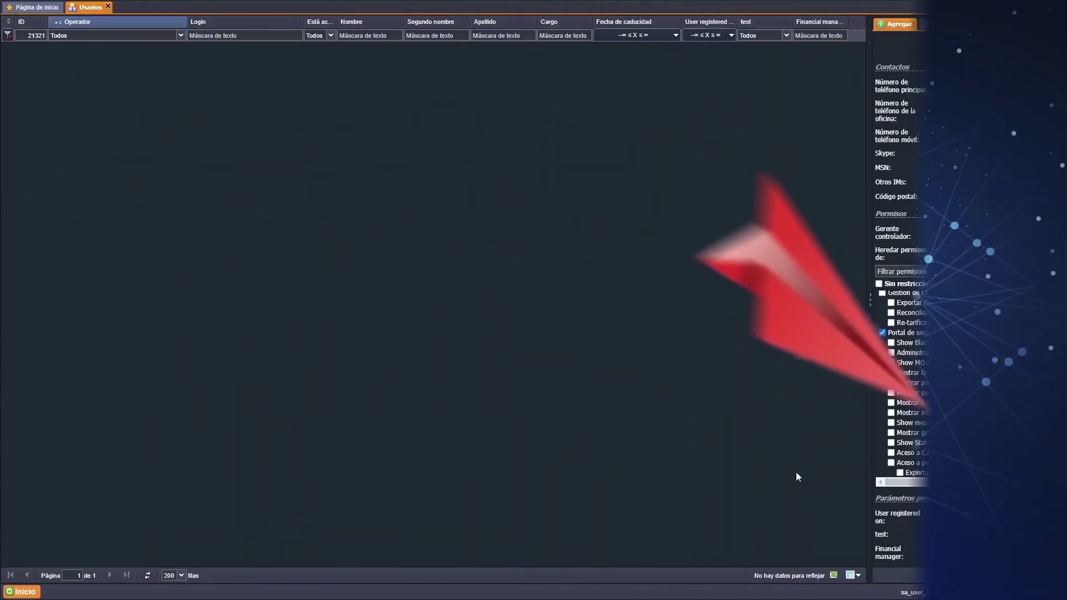
left_click(892, 343)
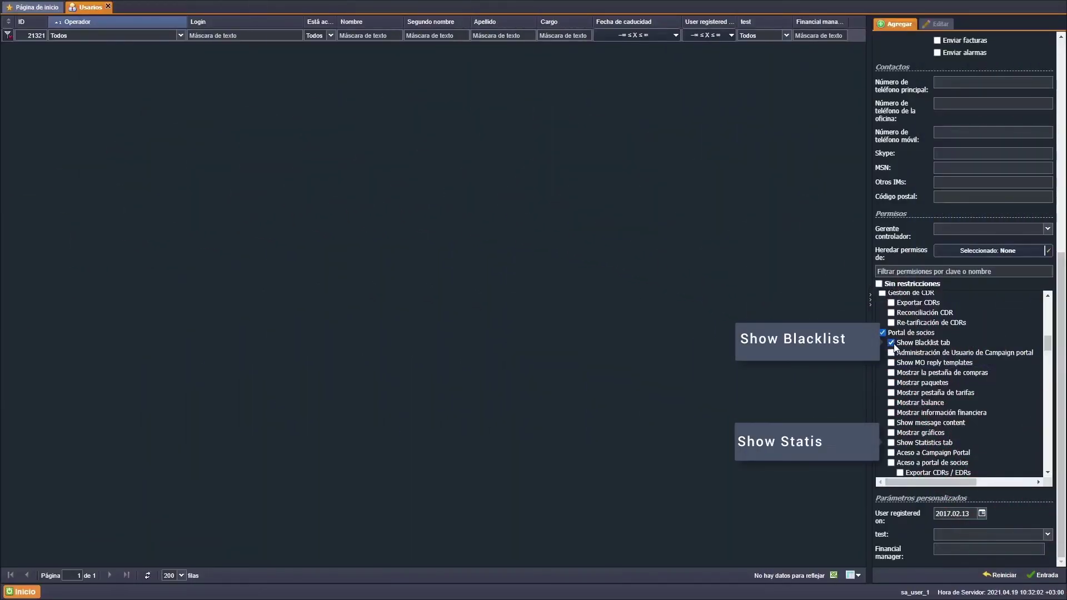
left_click(891, 443)
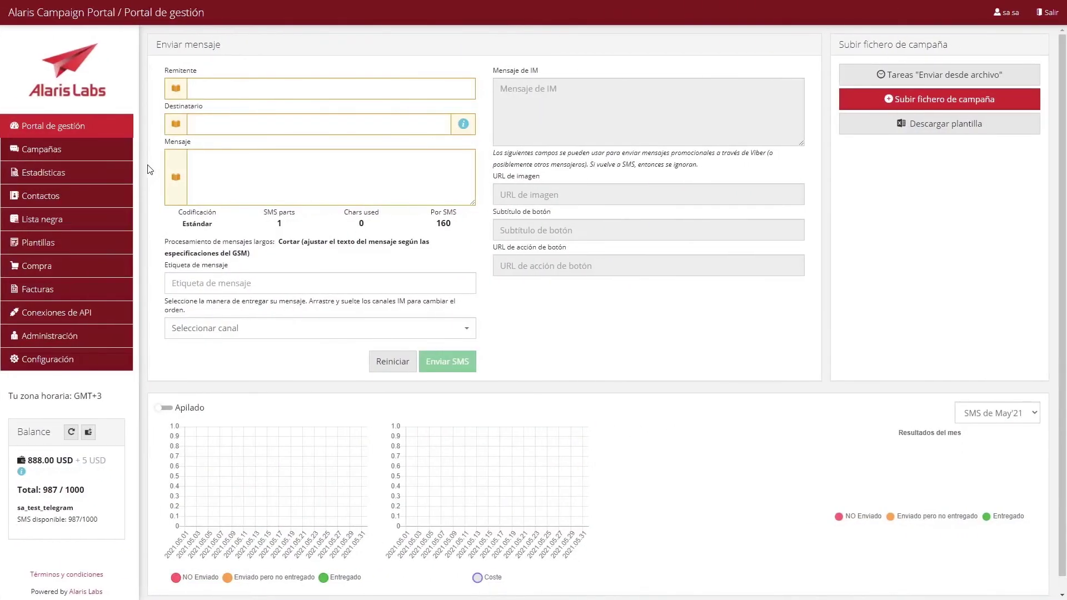
- Visit the portal's Estadísticas, Lista negra and Configuración pages, then enable Show MO reply templates
left_click(90, 173)
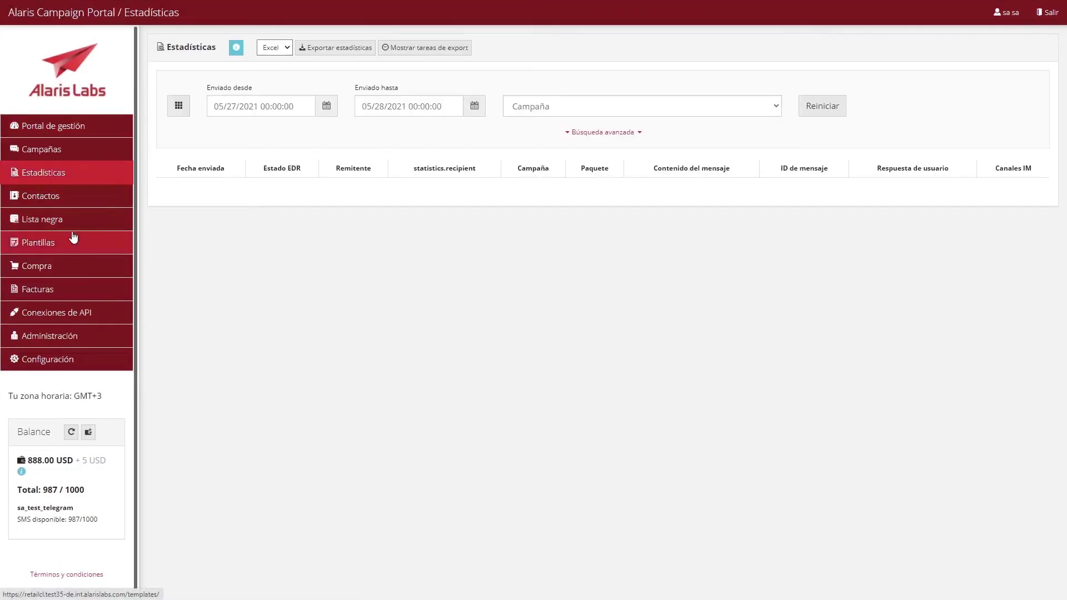
left_click(78, 221)
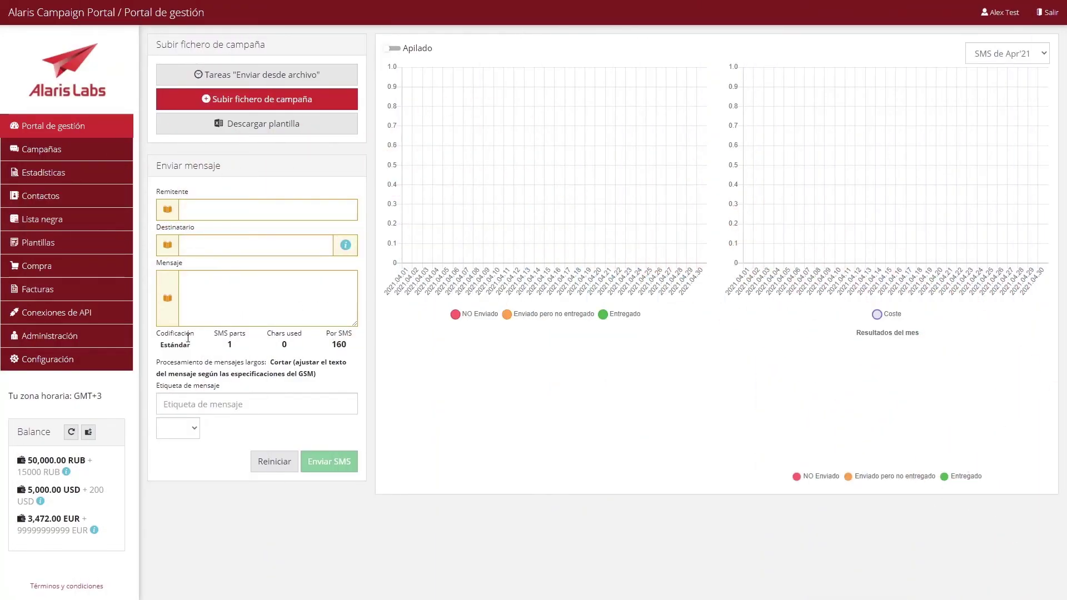
left_click(53, 359)
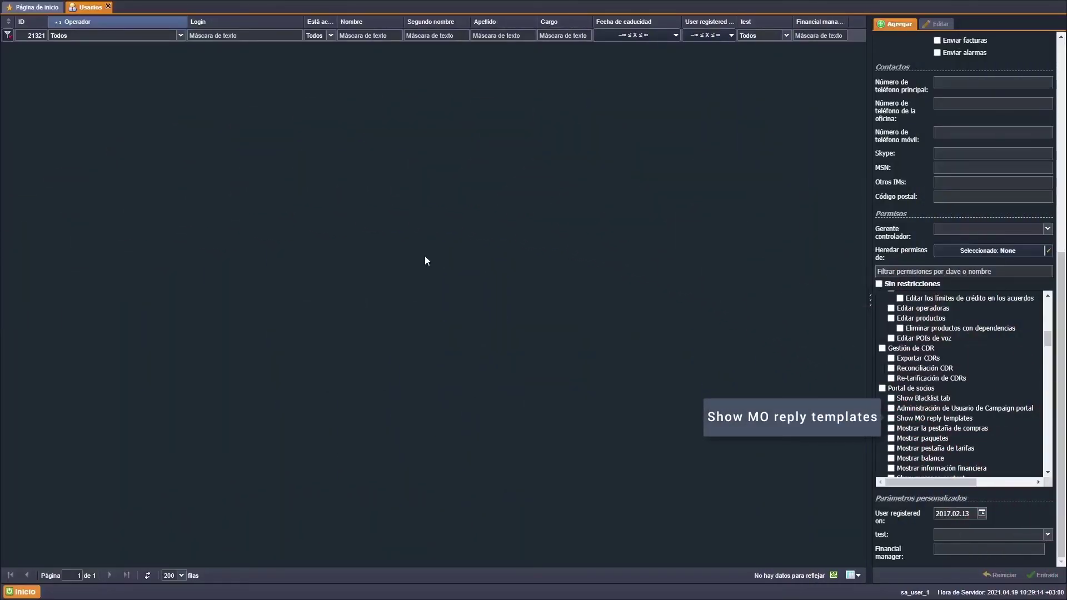
left_click(891, 418)
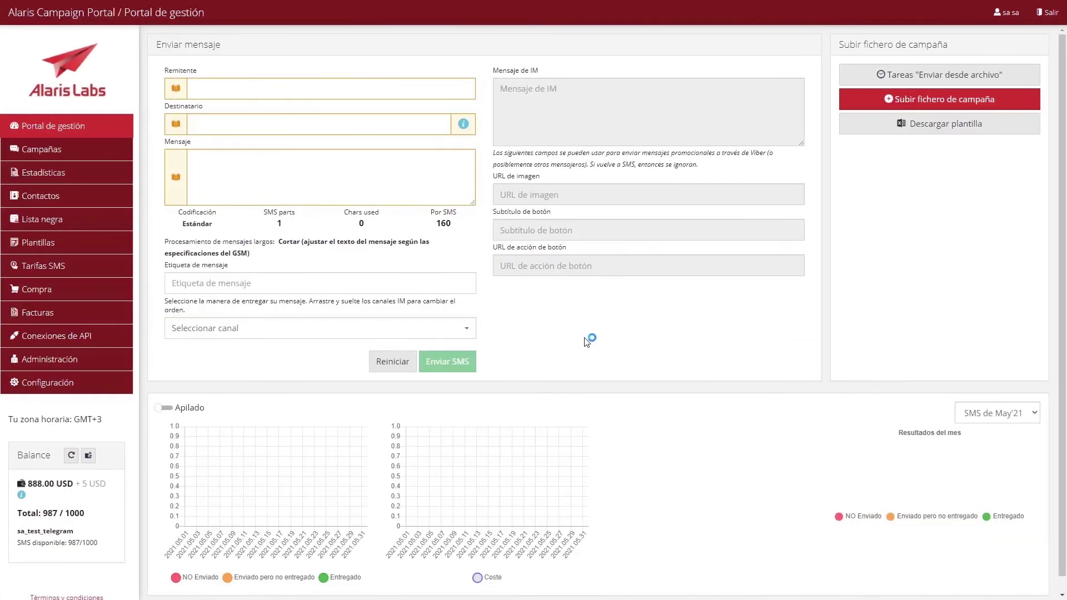
- Open campaign 04_2 from Campañas and start repeating it with Repetir campaña
left_click(116, 161)
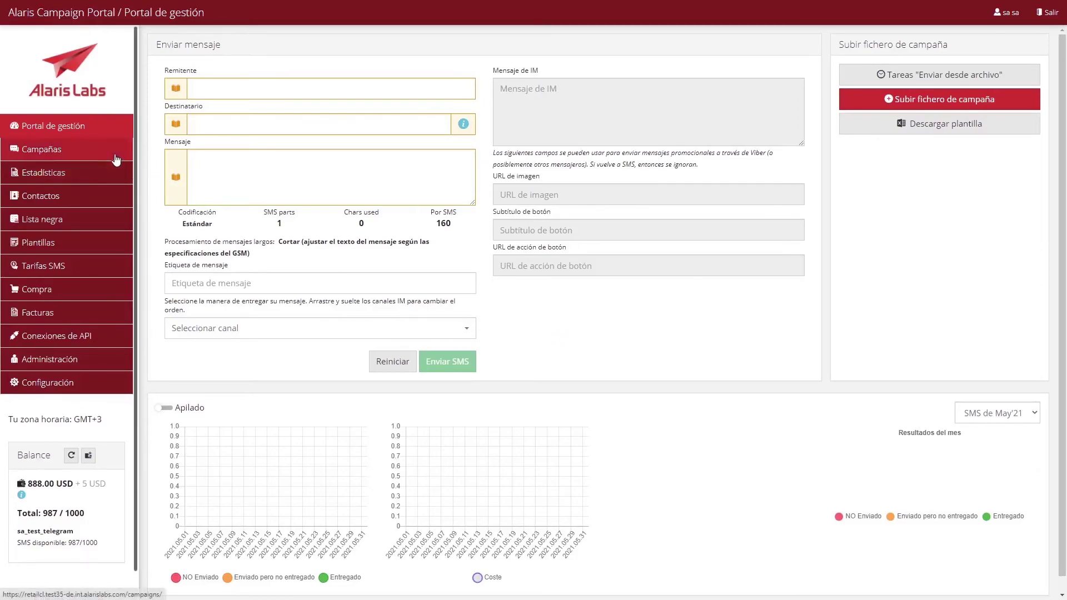
left_click(209, 154)
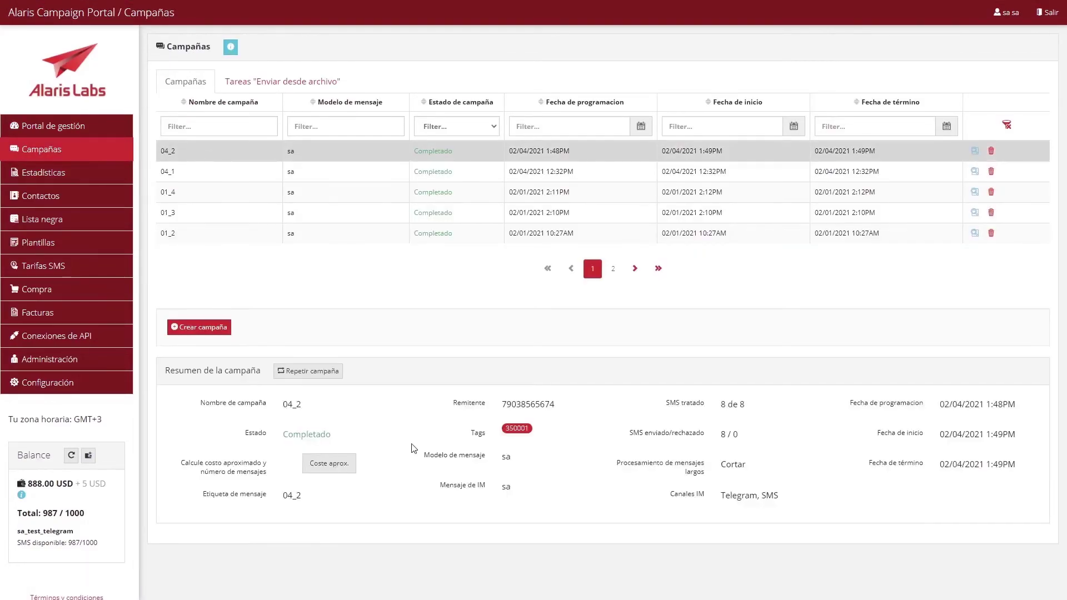
left_click(304, 370)
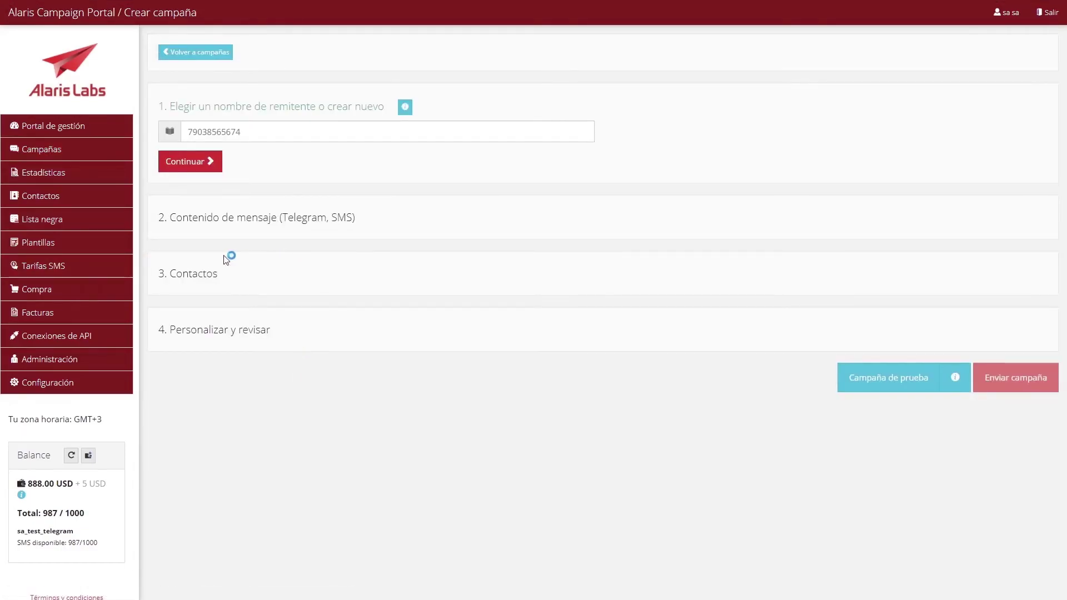
- Visit Plantillas, then show the Búsqueda avanzada filters on Estadísticas
left_click(114, 250)
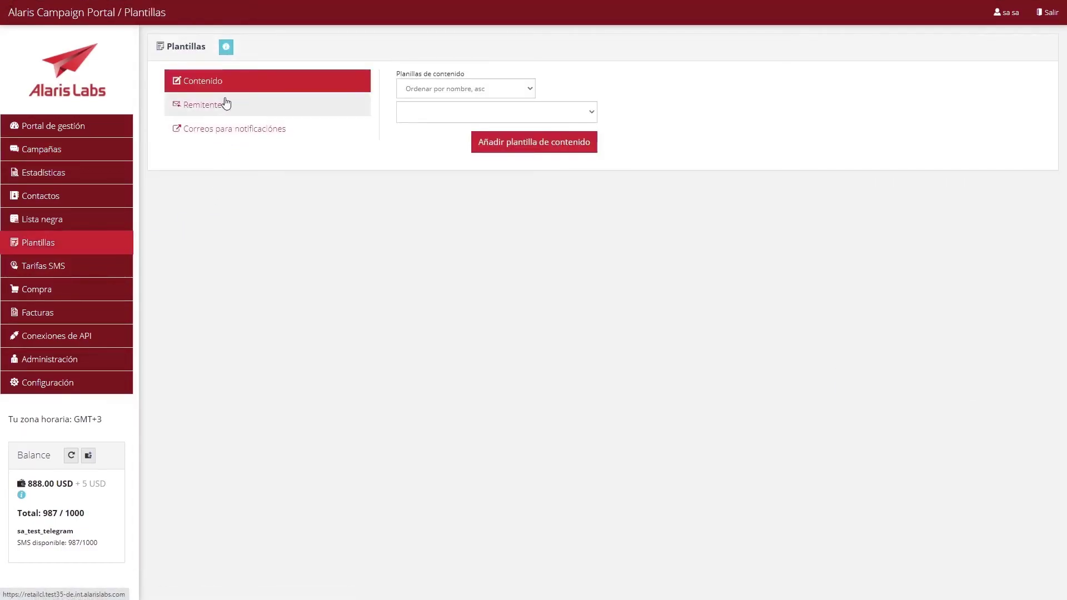
left_click(100, 169)
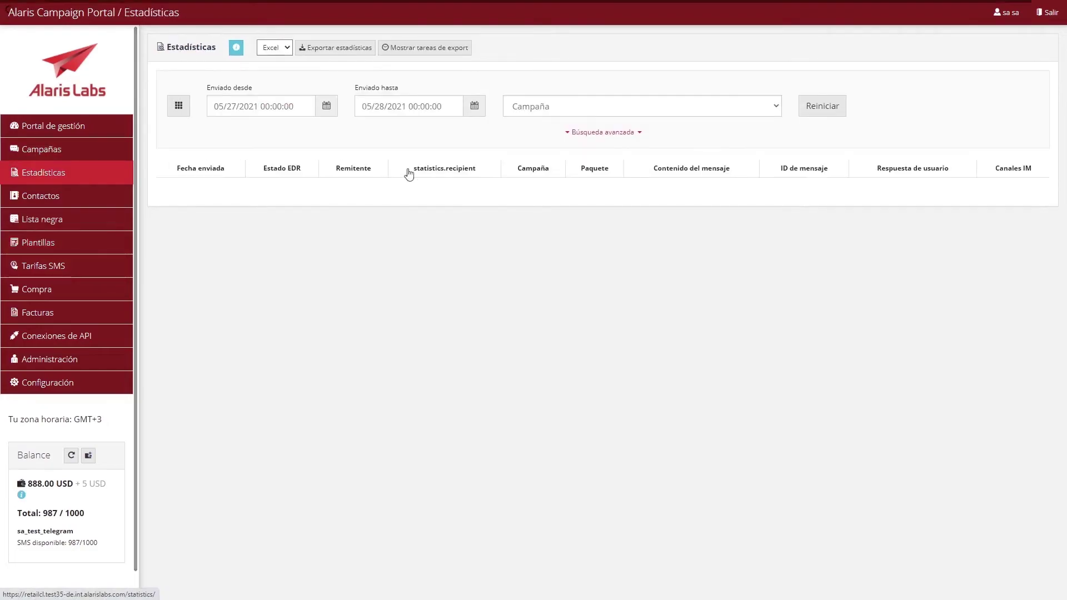
left_click(574, 136)
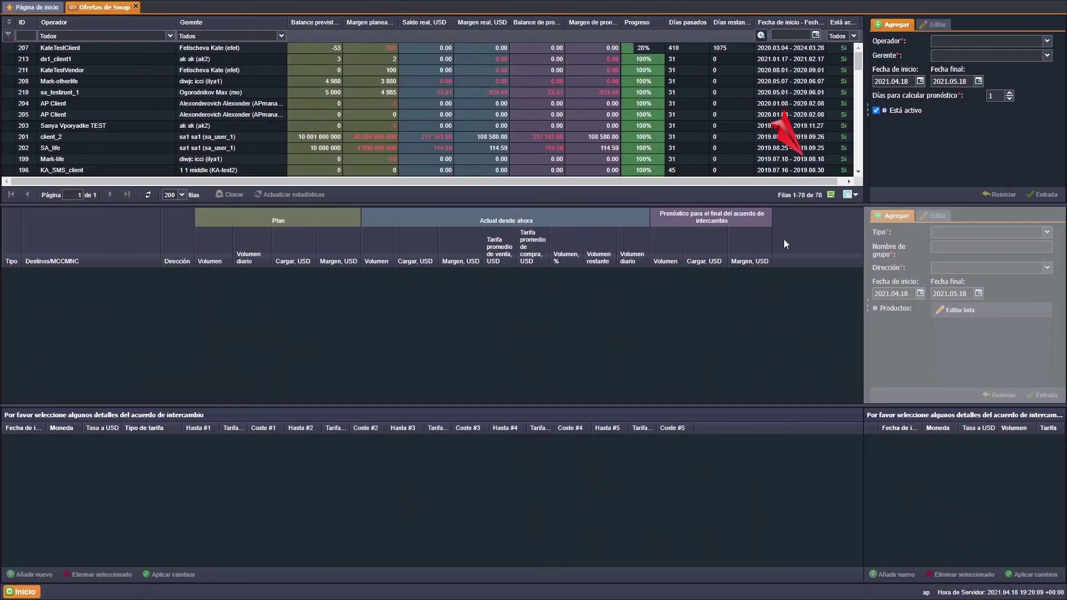
- Export the Ofertas de Swap summary to Excel
left_click(830, 195)
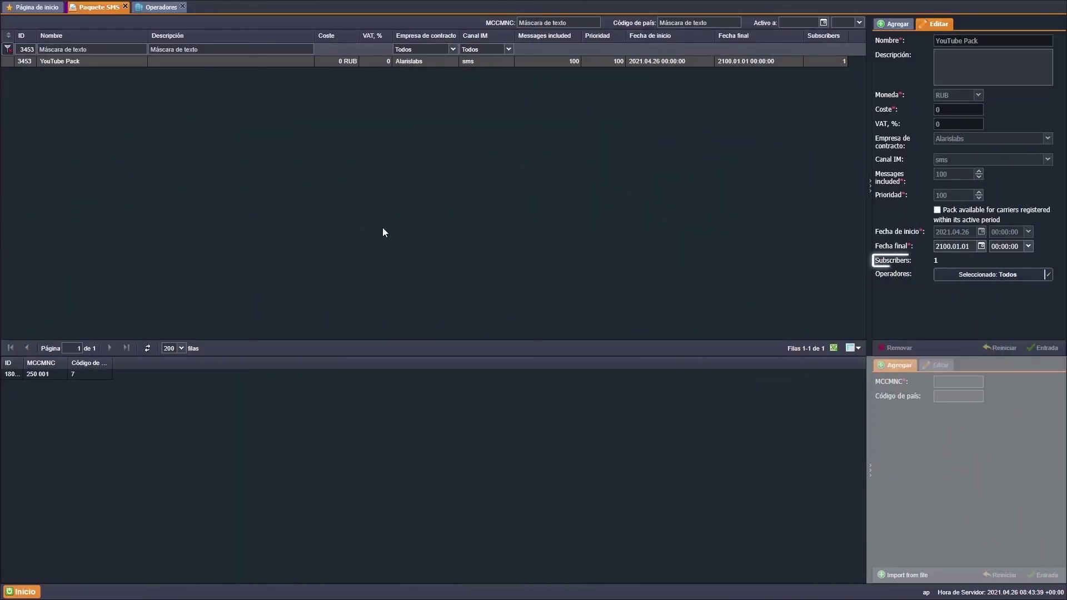
- Set the Telegram product's Opción de facturación to Bill by delivered and submit it
left_click(162, 8)
left_click(104, 68)
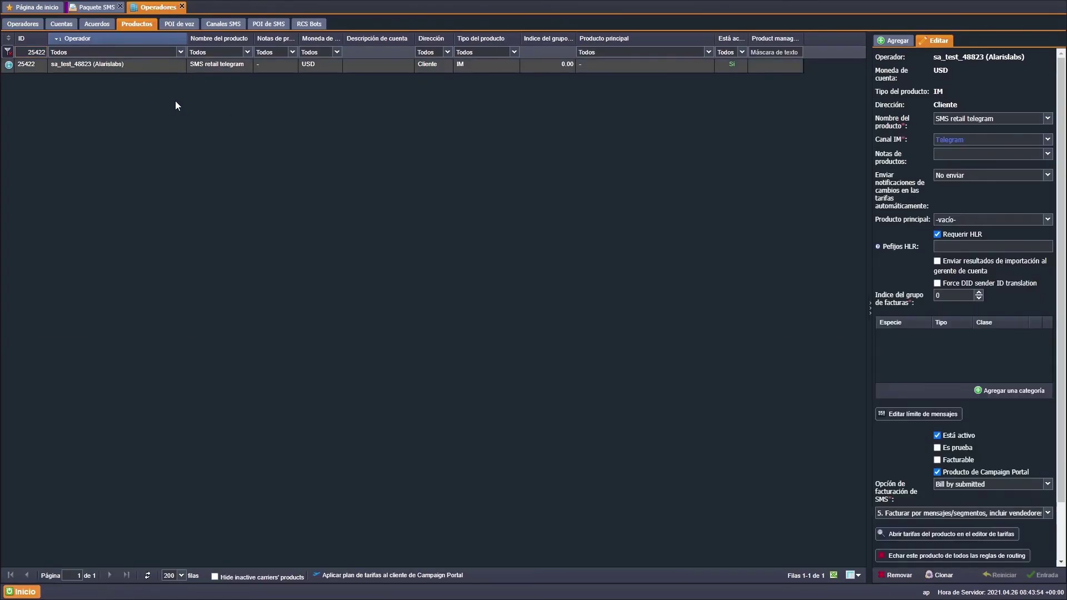
left_click(1035, 484)
left_click(1025, 508)
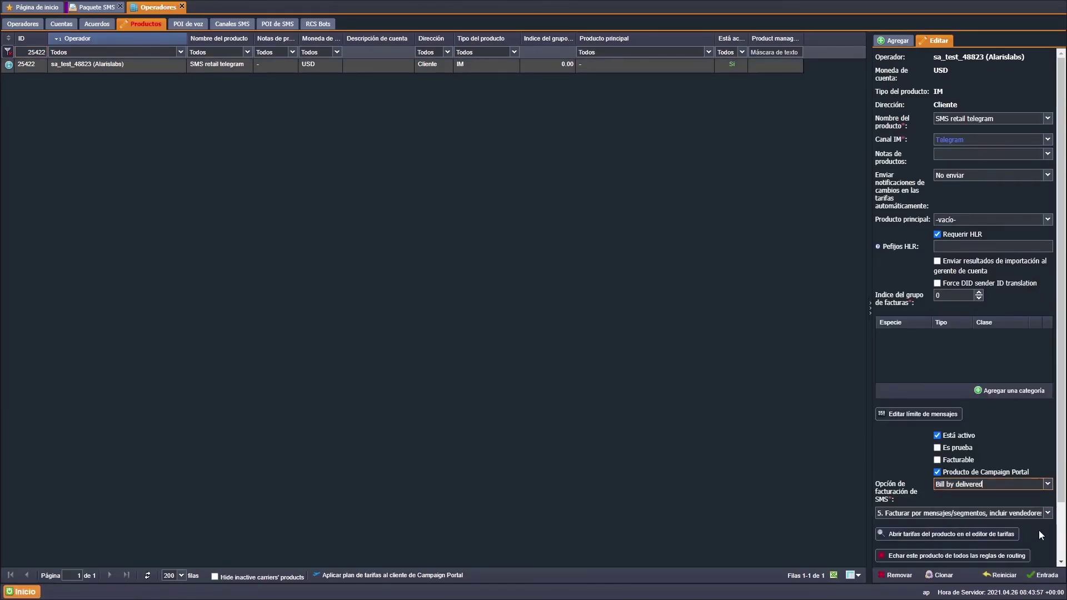
left_click(1045, 576)
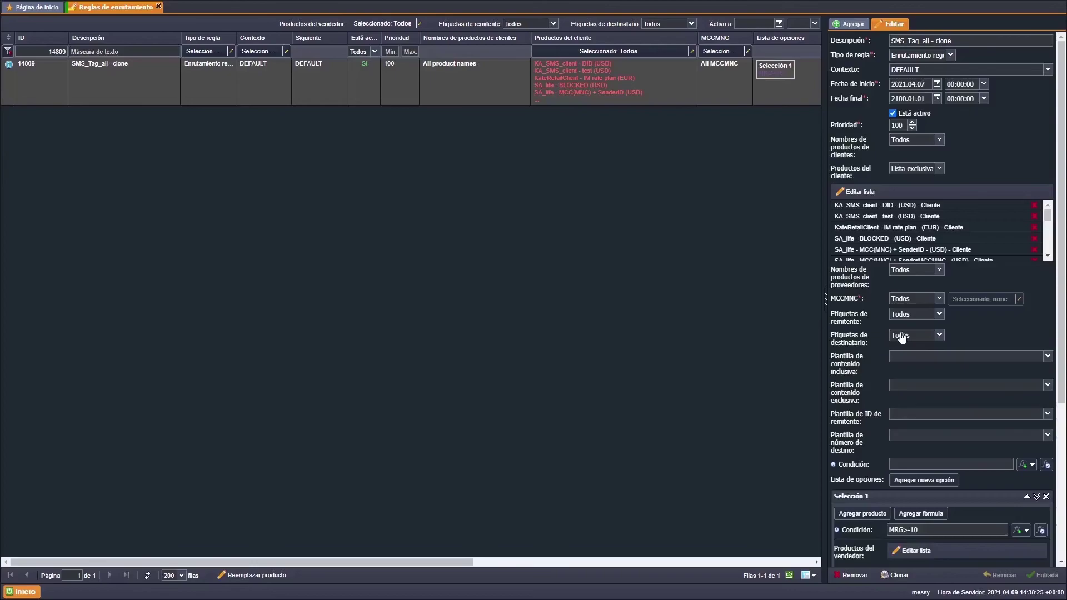
- Make the routing rule's MCCMNC a Lista inclusiva containing every code
left_click(933, 300)
left_click(1019, 300)
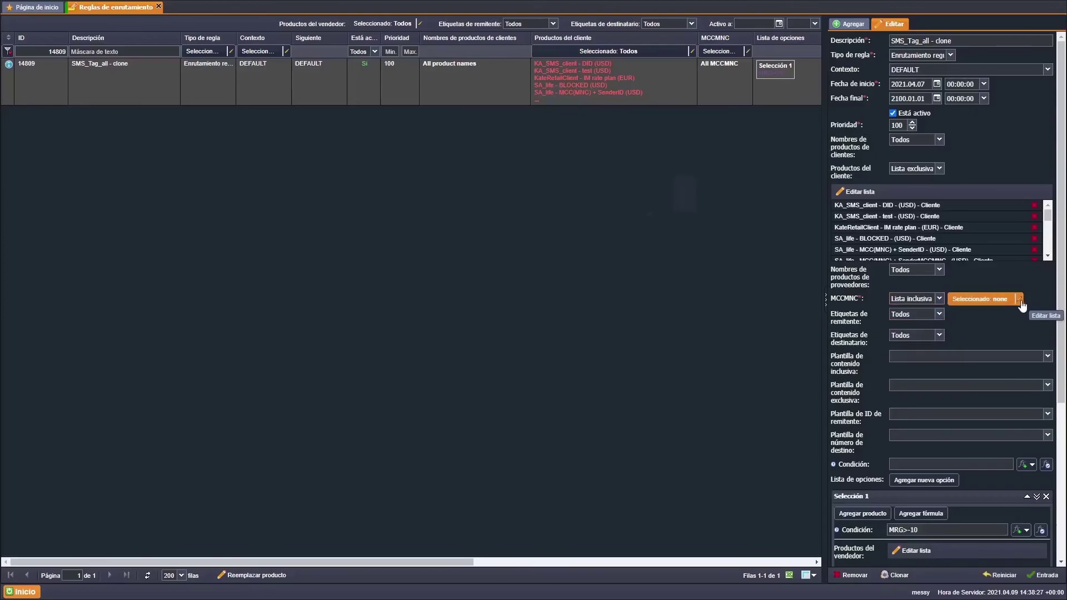
left_click(537, 277)
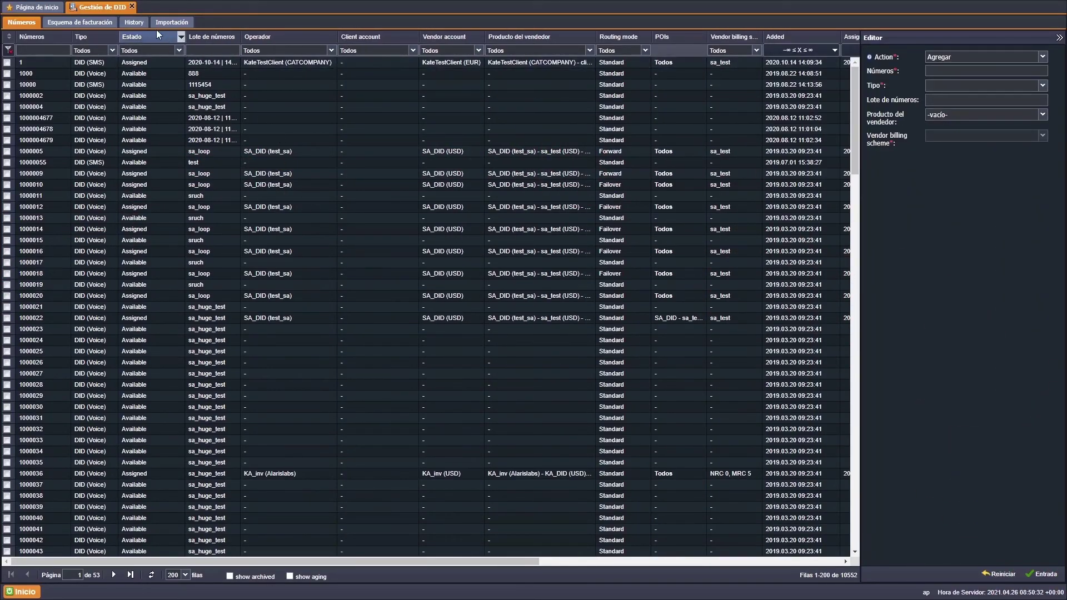
- View the DID History tab, then inspect the SA_life and SA_Test products' message limits
left_click(142, 24)
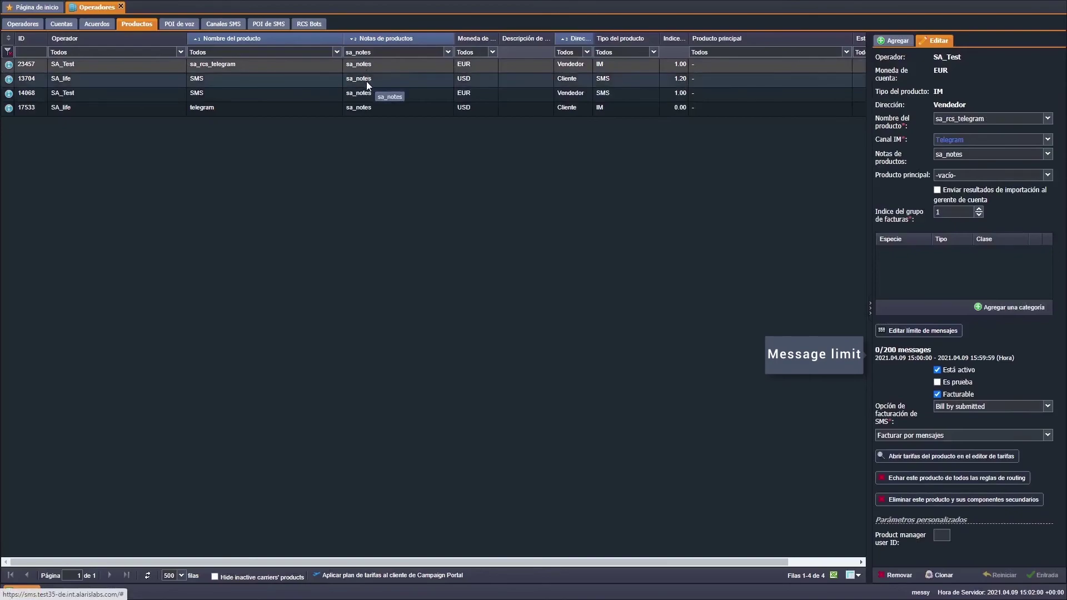
left_click(366, 81)
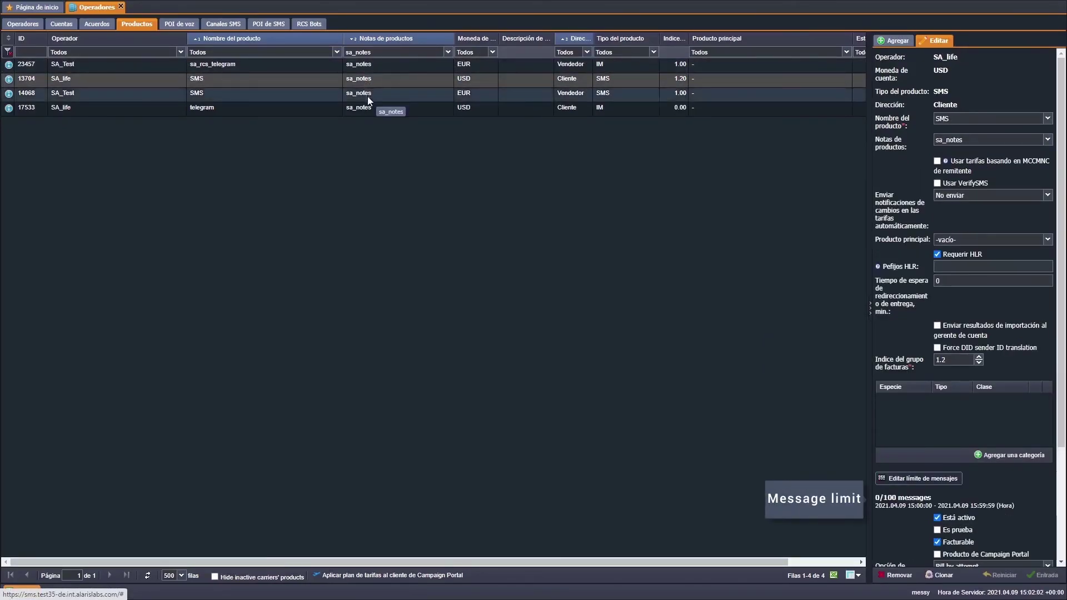
left_click(367, 95)
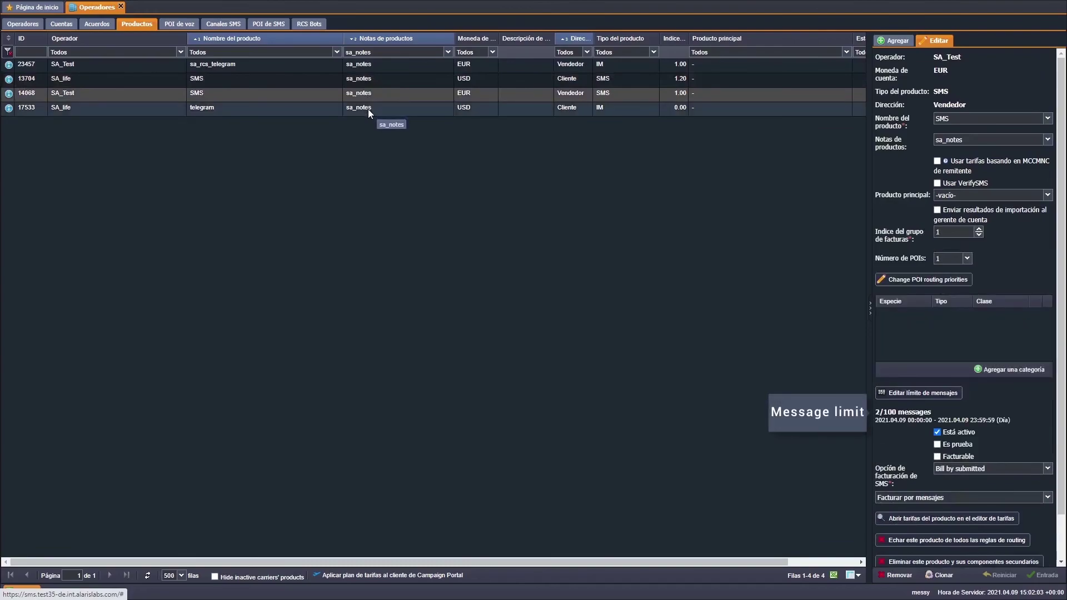
left_click(368, 108)
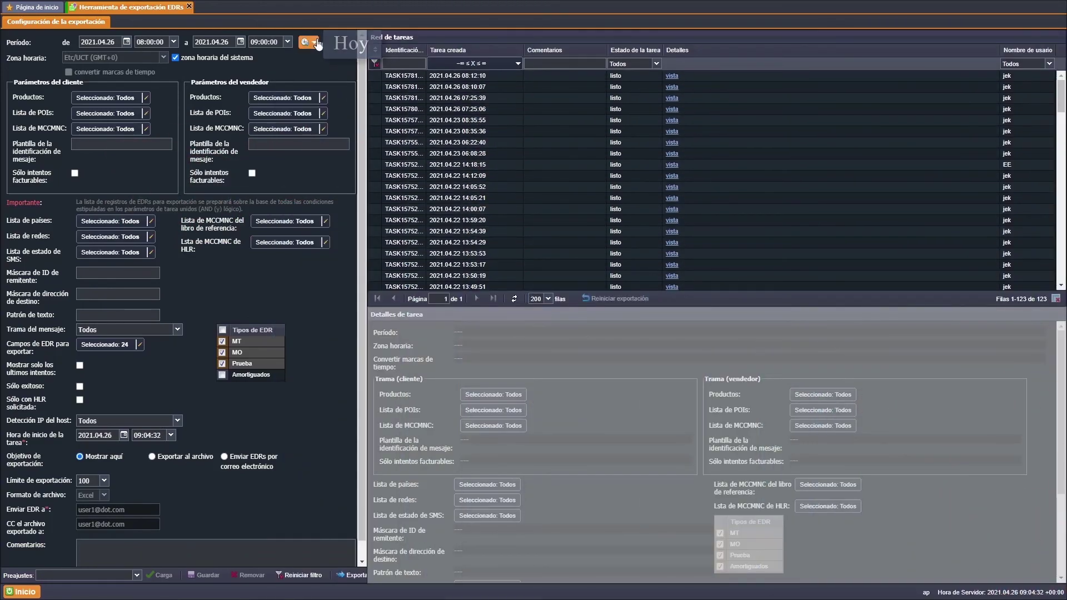
- Fill Lista de MCCMNC with all codes via >>, then show breakdown dimensions for Total (Client) in Analítica
left_click(314, 42)
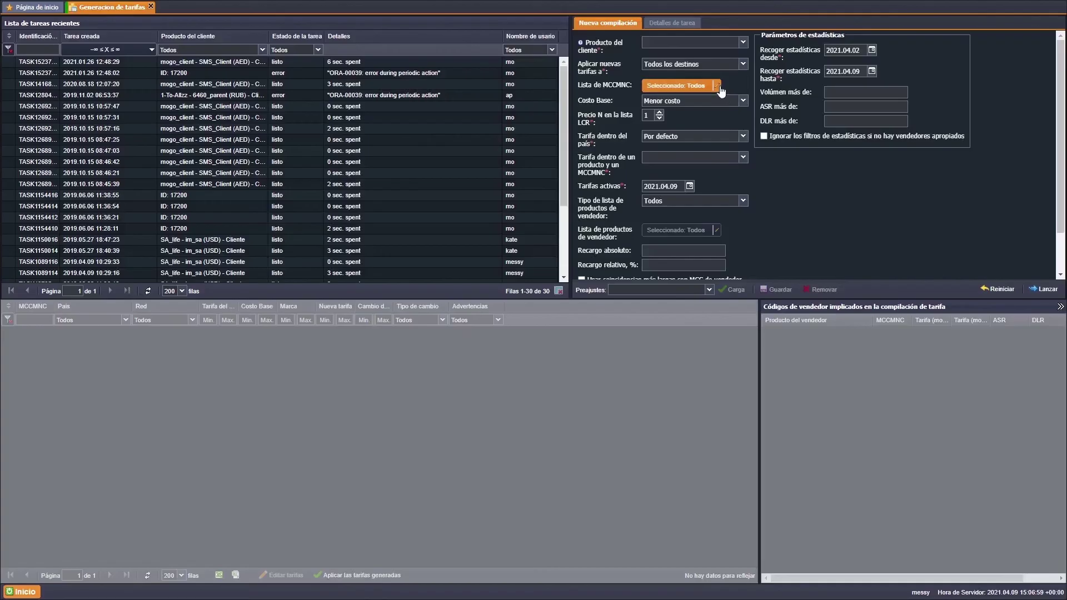
left_click(717, 85)
left_click(535, 276)
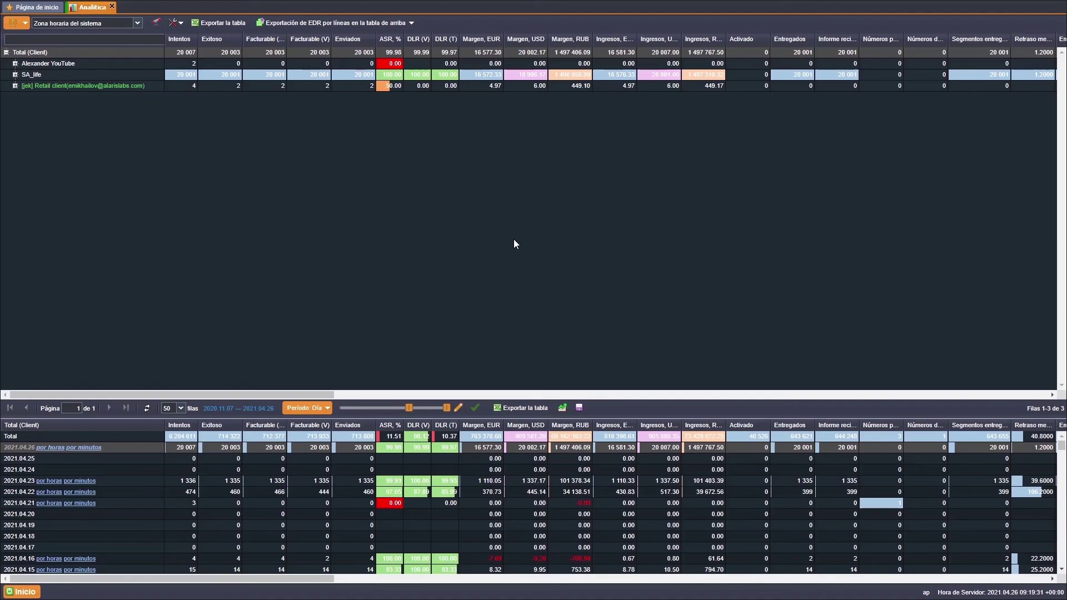
right_click(148, 52)
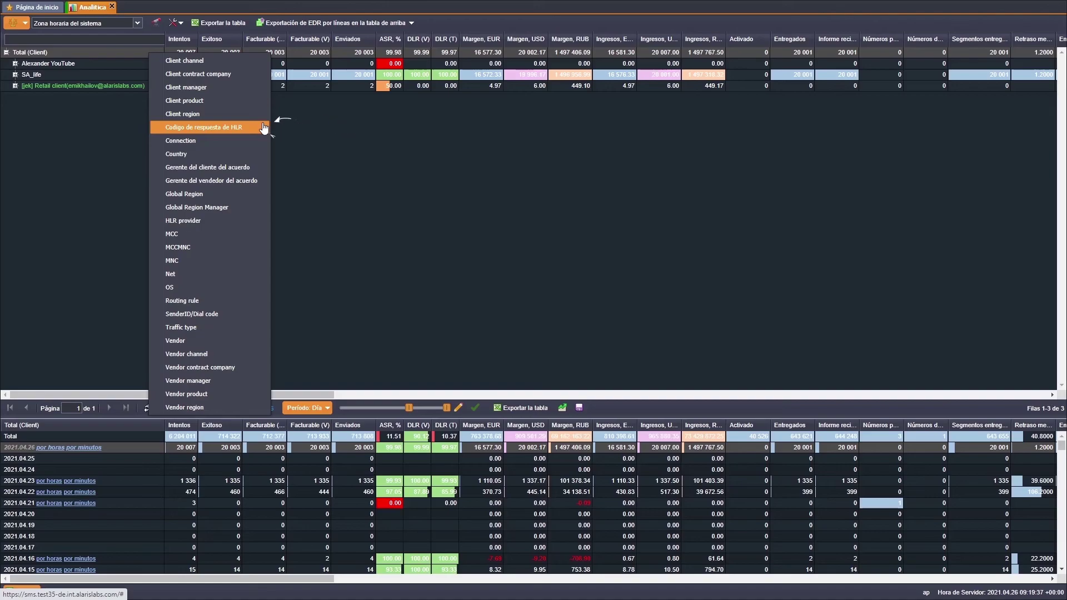
- Search the guide page for hlrResponseCode so every occurrence is highlighted
left_click(285, 127)
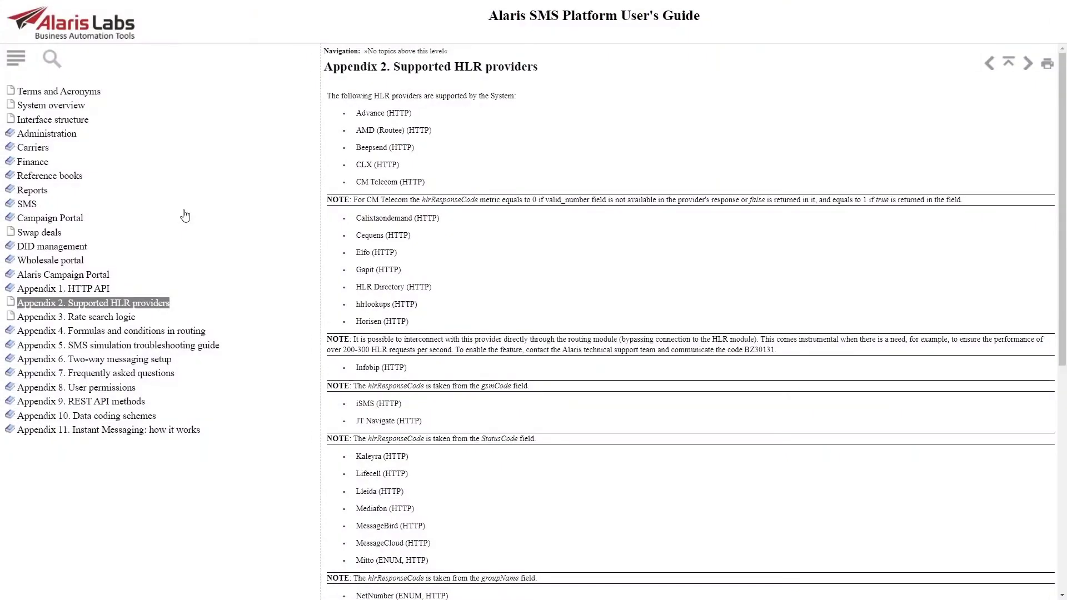
key("ctrl+f")
type("hlrResponseCode")
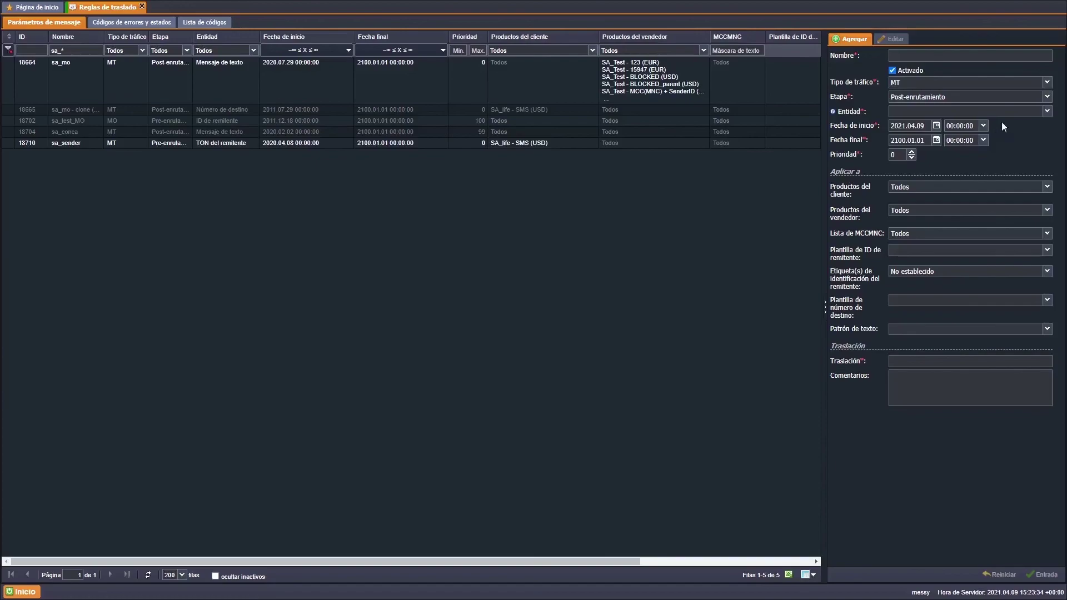
- Set the translation rule's Entidad to Mensaje de texto
key("Down")
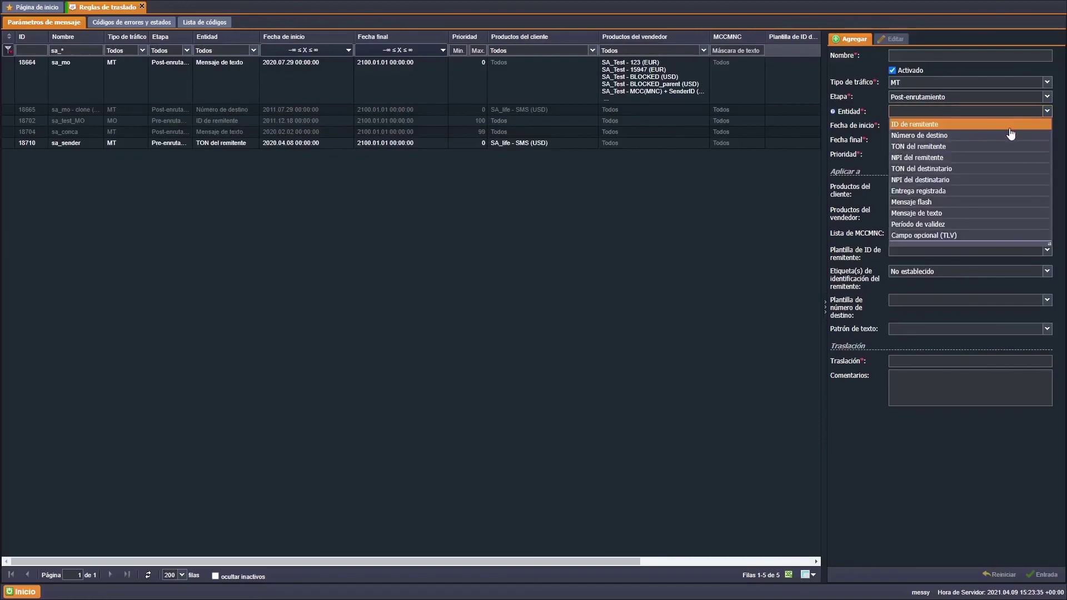
key("Return")
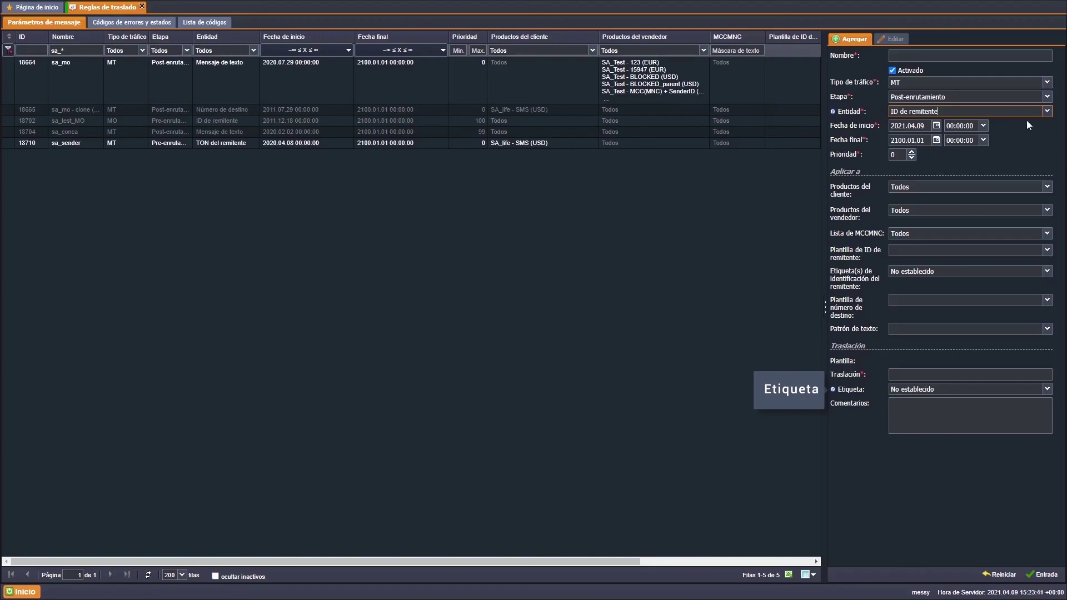
left_click(1046, 112)
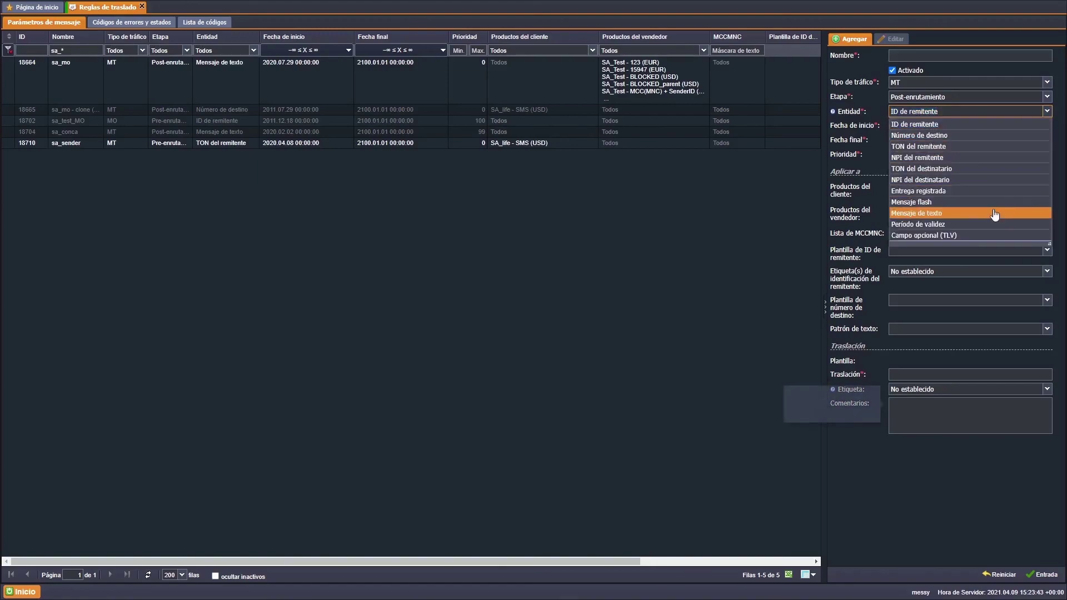
left_click(993, 214)
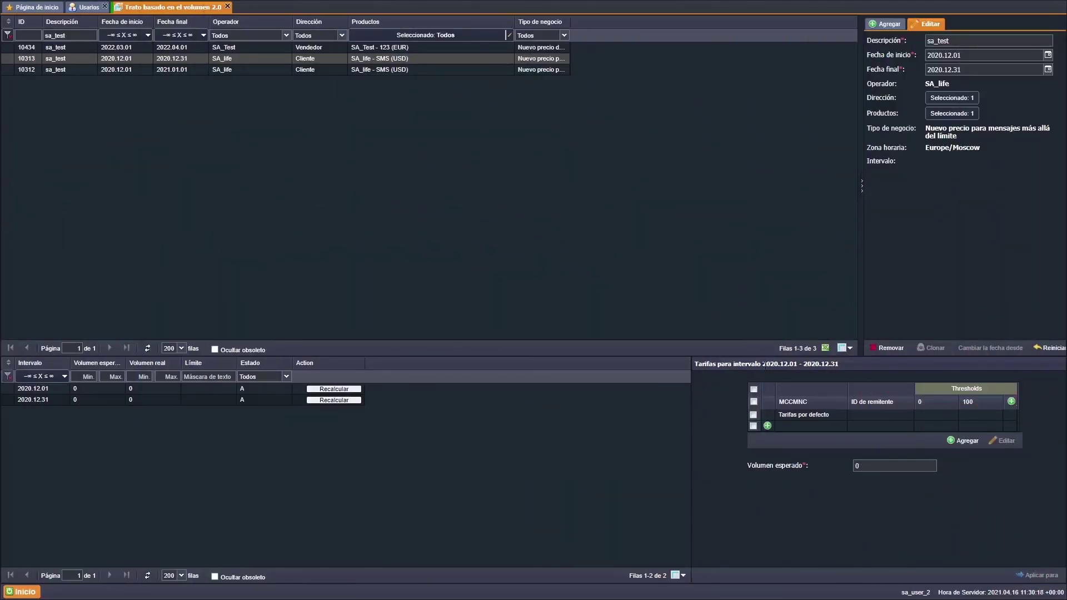
- Add a volume-deal tariff row with sender ID Alaris
left_click(767, 426)
left_click(879, 426)
type("Alaris")
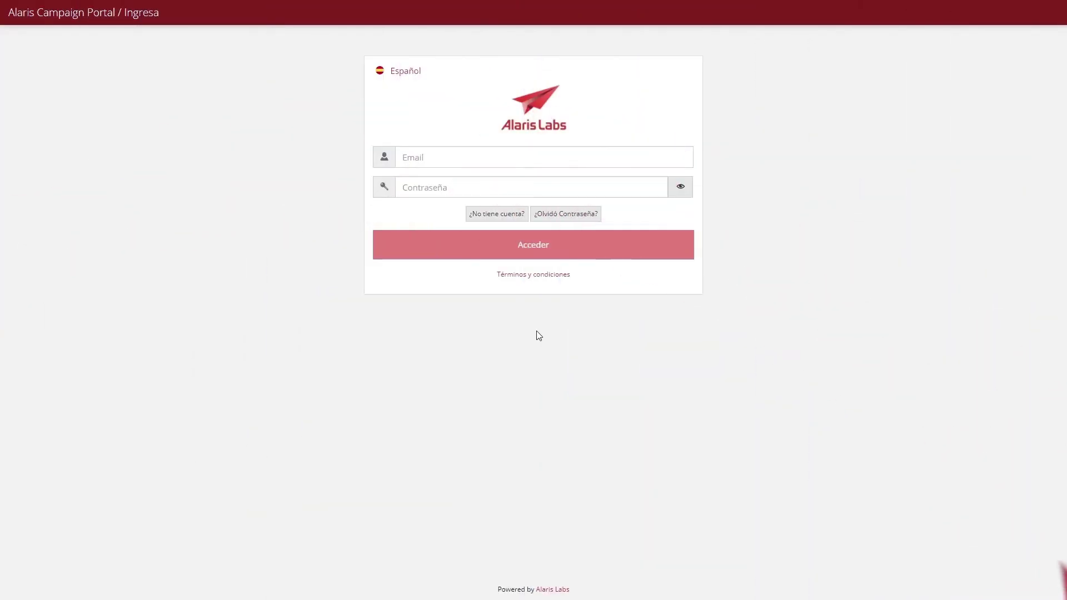
- Switch the login page language to Chinese
left_click(423, 72)
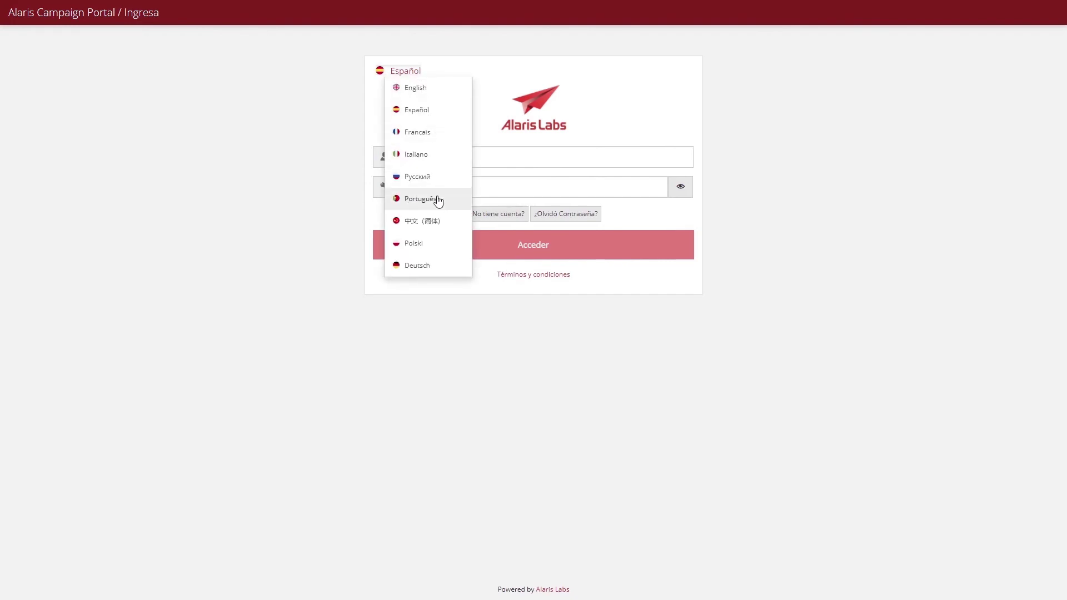
left_click(439, 222)
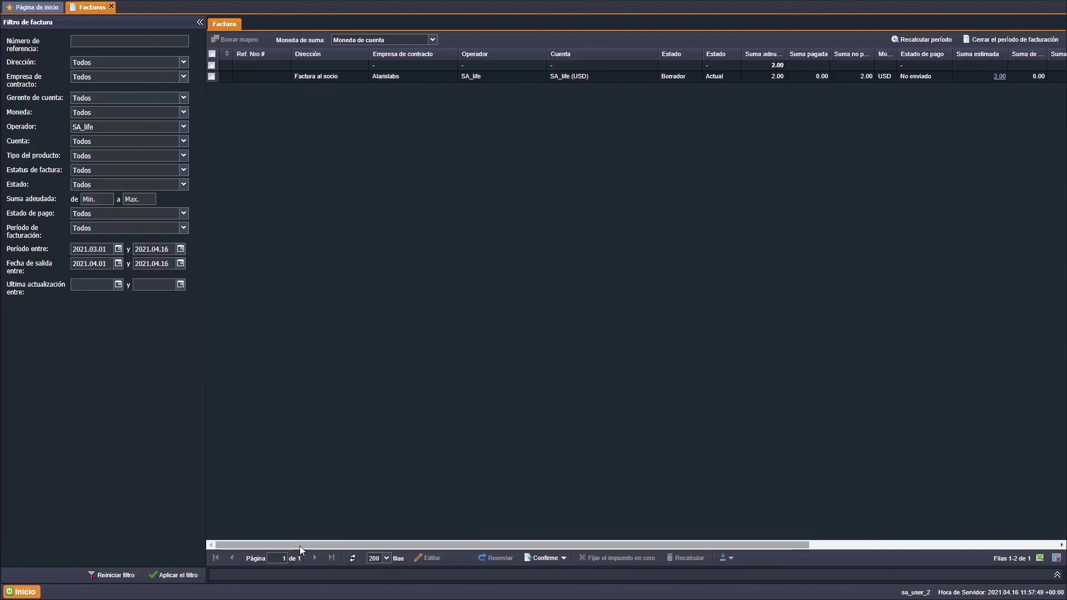
left_click_drag(370, 552, 565, 561)
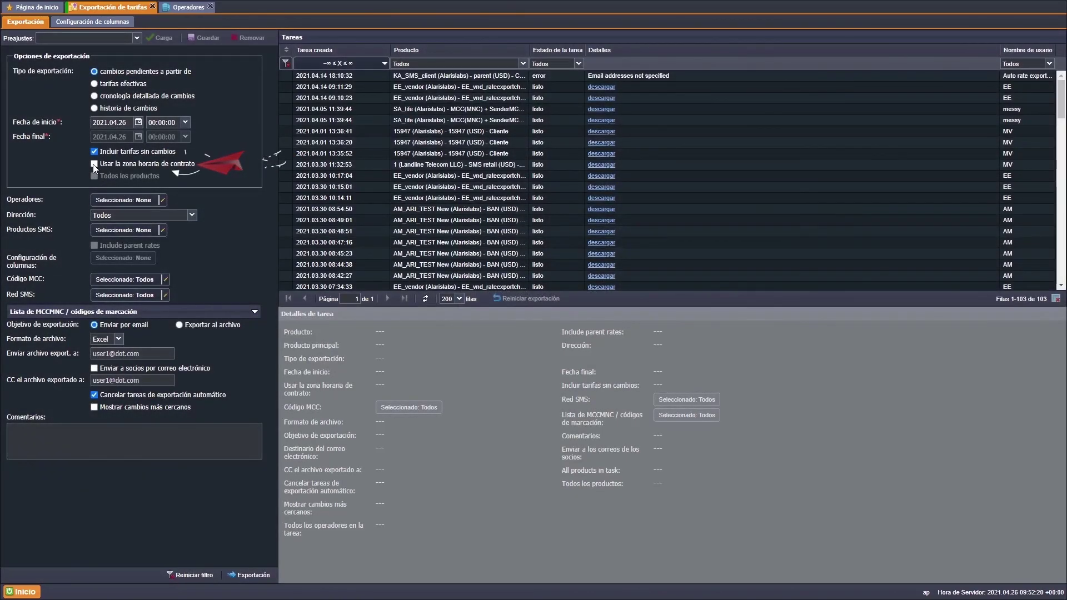
- Tick Usar la zona horaria de contrato in the rate export and check the Operadores agreement's time zone
left_click(93, 166)
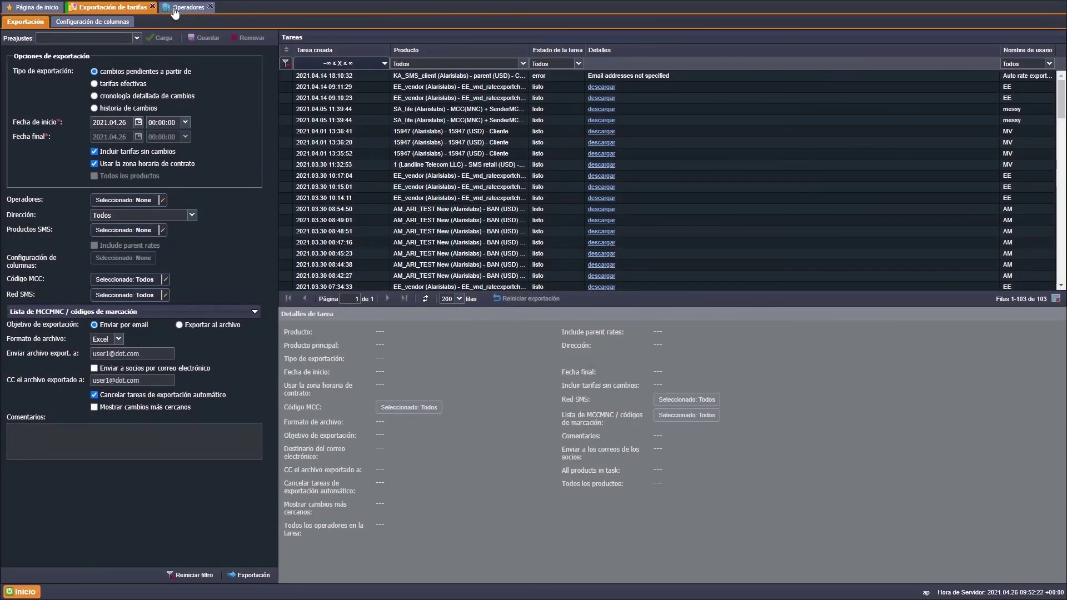
left_click(176, 9)
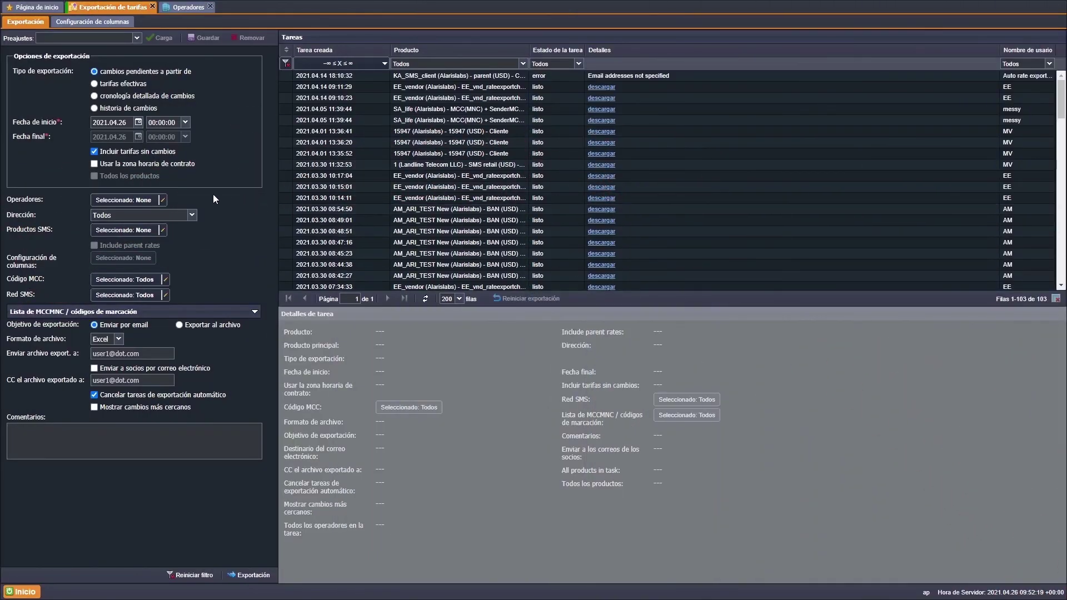
left_click(94, 165)
left_click(178, 7)
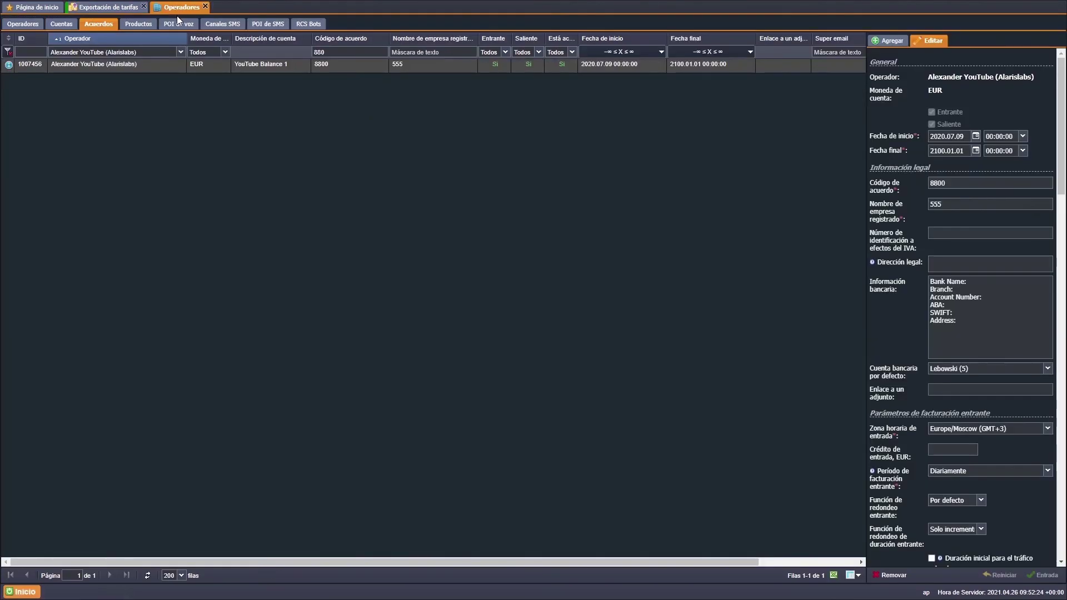